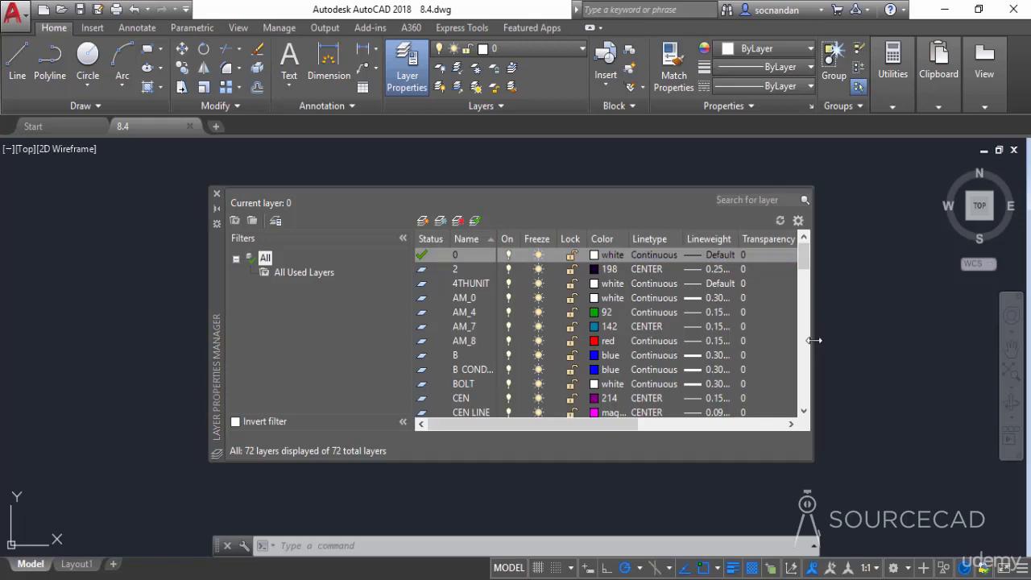
Step: Widen and reposition the Layer Properties Manager so all layer columns fit, and look through the drawing's layer list
left_click_drag(812, 341, 955, 339)
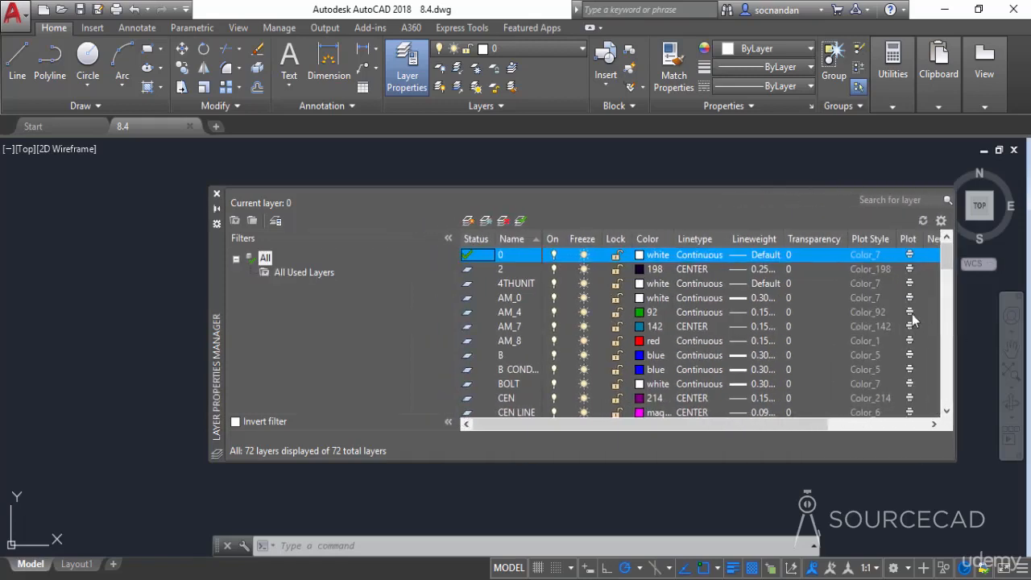
left_click_drag(222, 305, 123, 311)
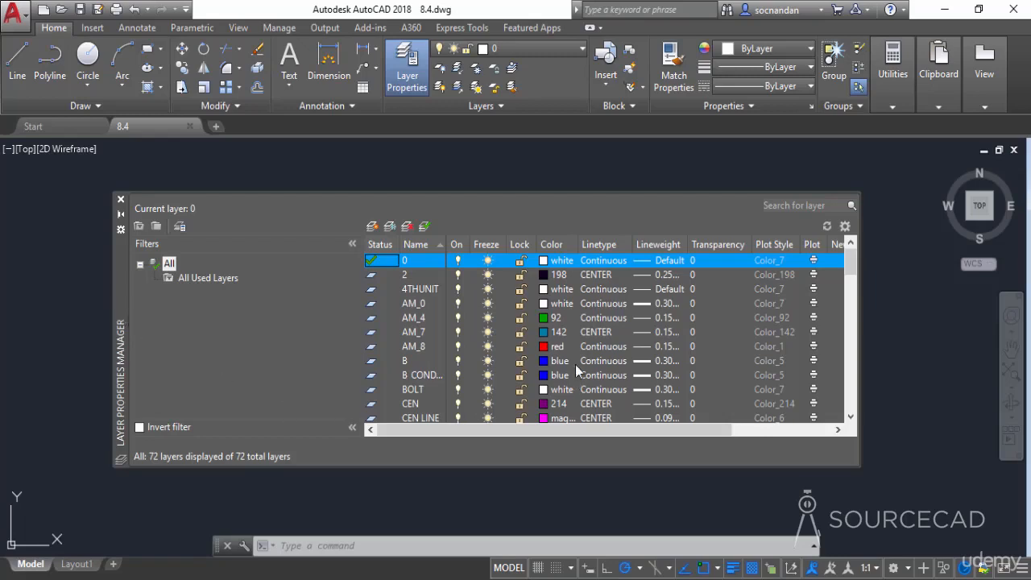
scroll(572, 346, "down", 6)
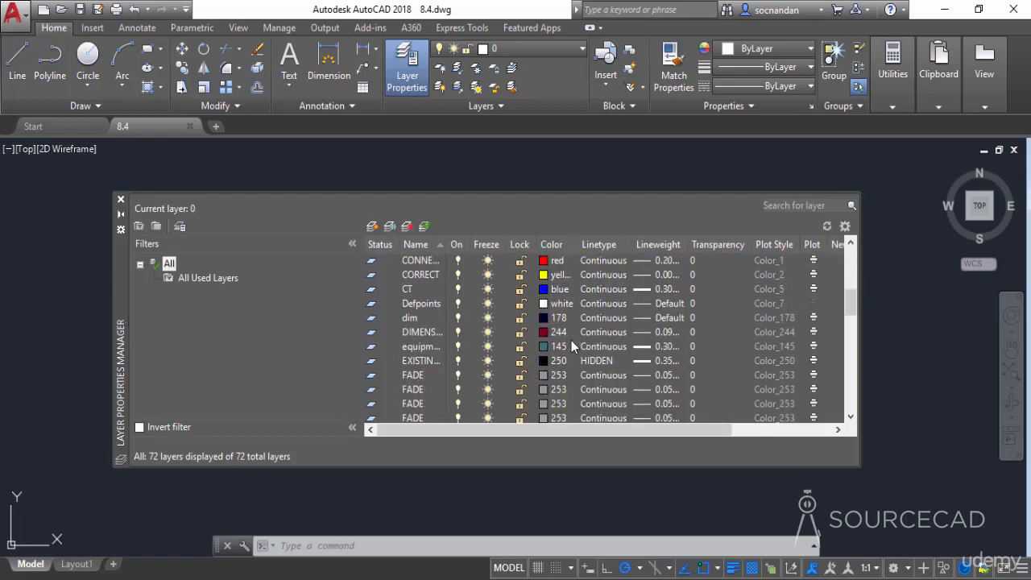
scroll(571, 340, "down", 5)
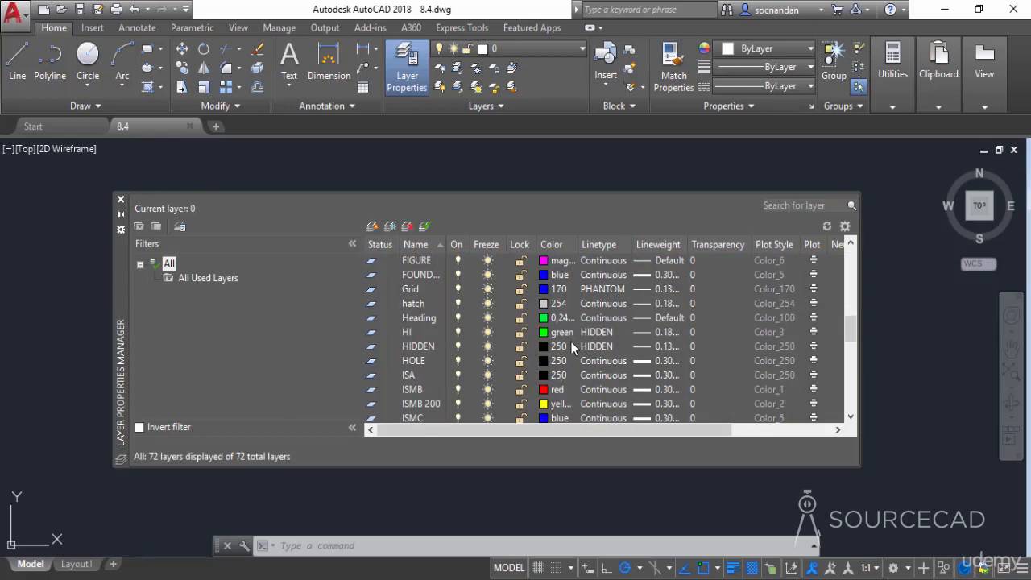
Step: Start a new layer property filter and name it "Red filter"
left_click(138, 228)
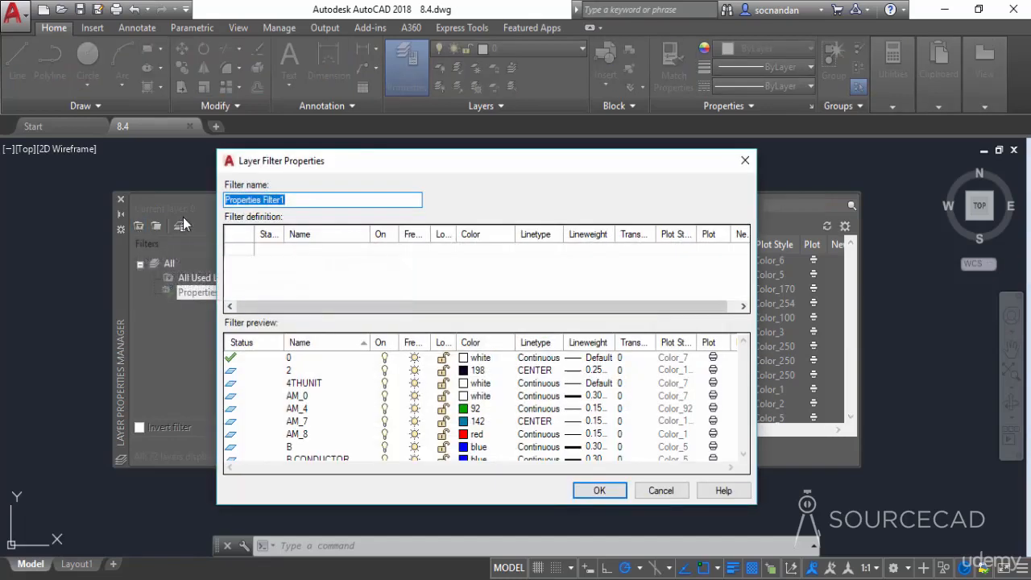
left_click_drag(394, 161, 423, 156)
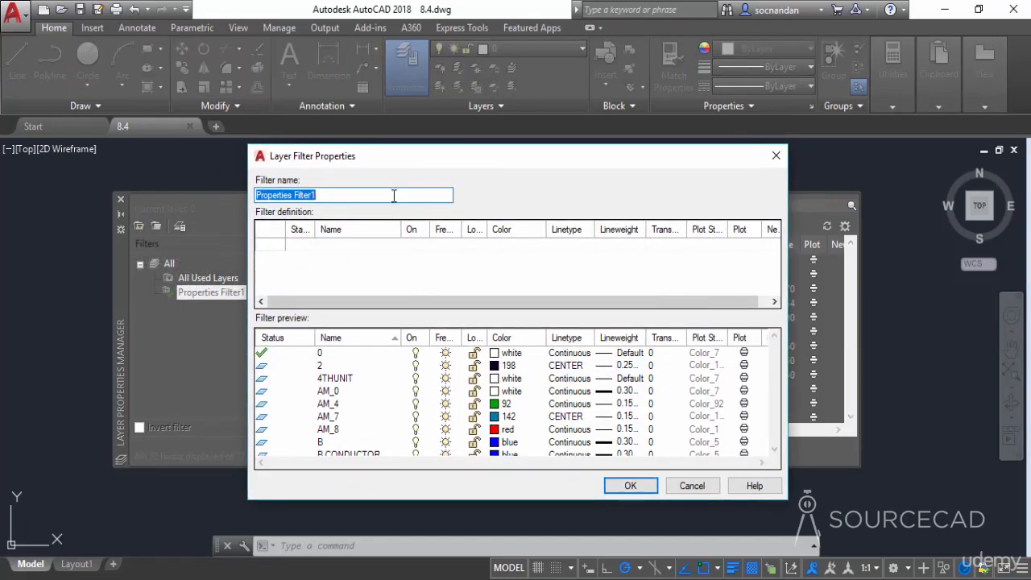
type("Red fil")
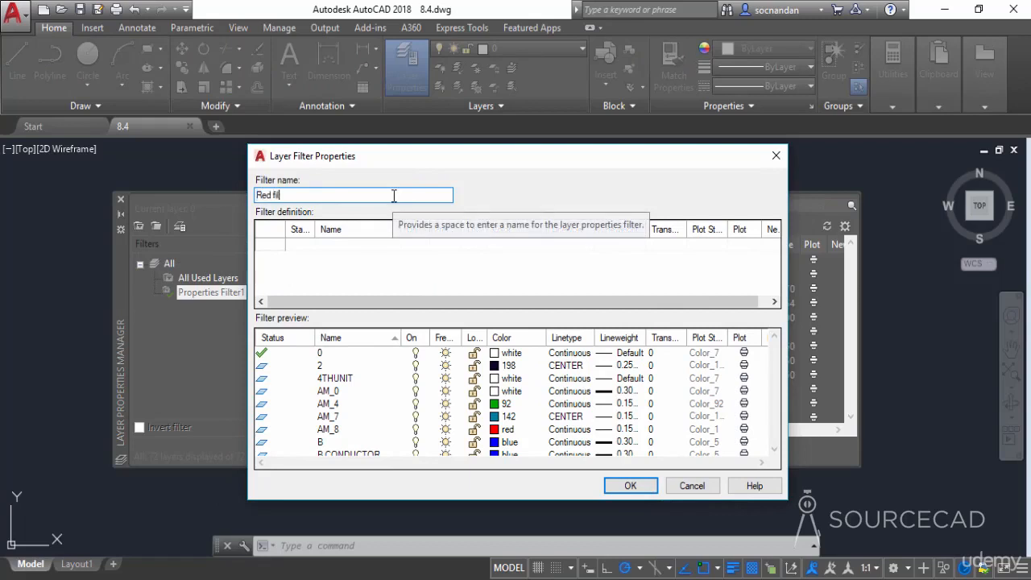
type("ter")
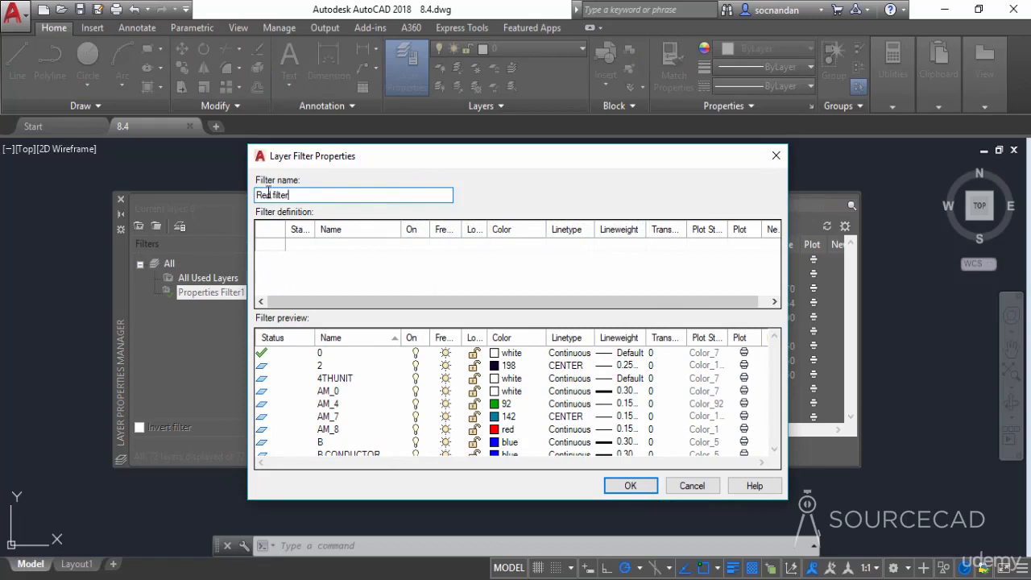
Step: Define the filter's color criterion as red and save the filter
left_click(503, 243)
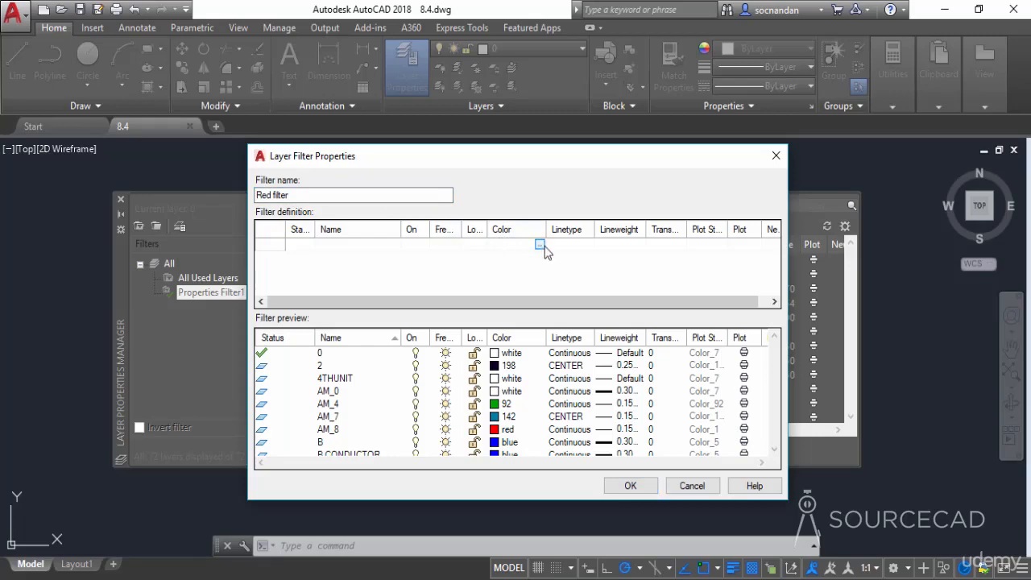
left_click(540, 245)
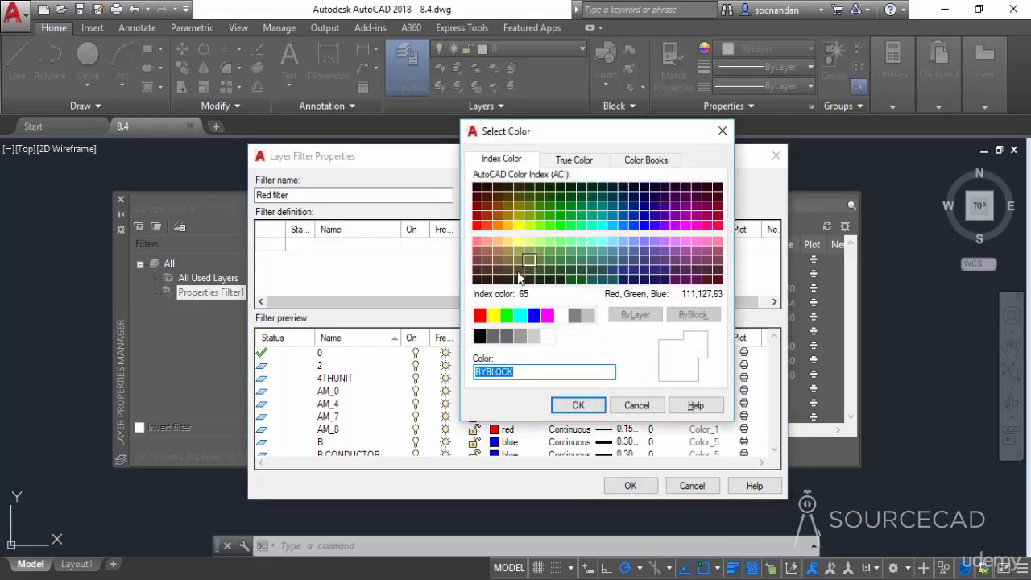
left_click(480, 316)
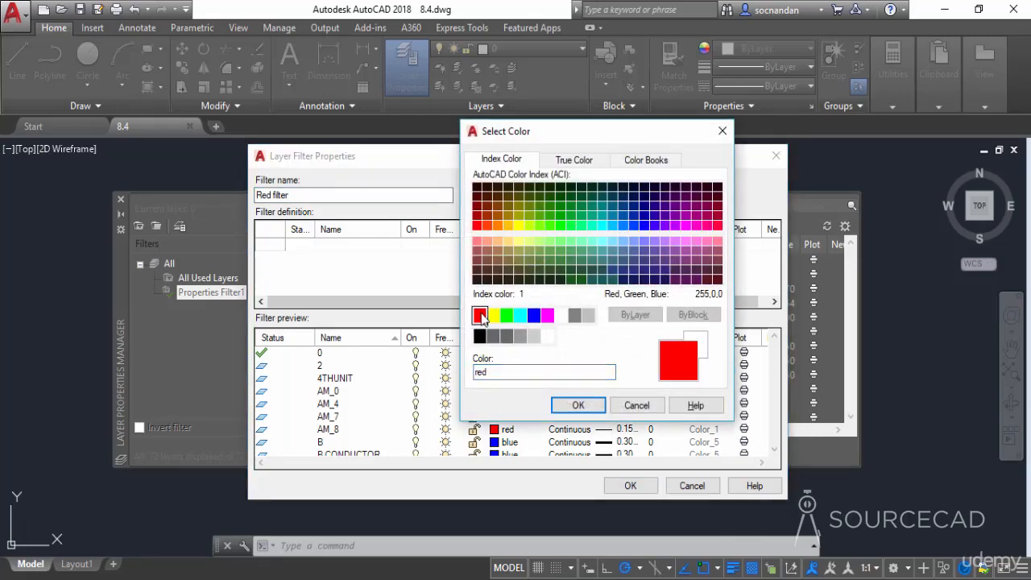
left_click(572, 407)
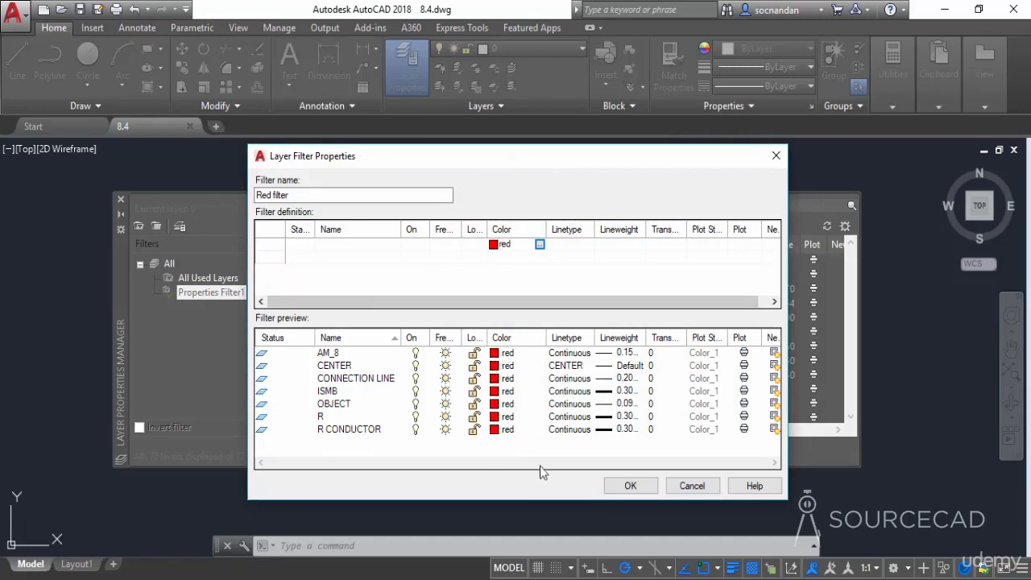
left_click(630, 486)
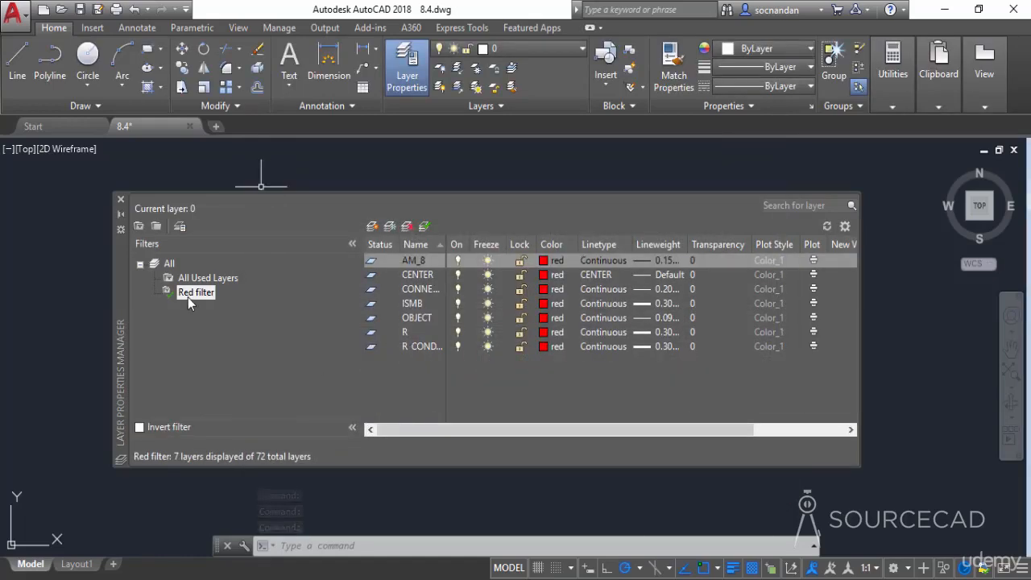
Step: List all used layers and turn off the AM_0, BOLT, CT and dim layers
left_click(193, 278)
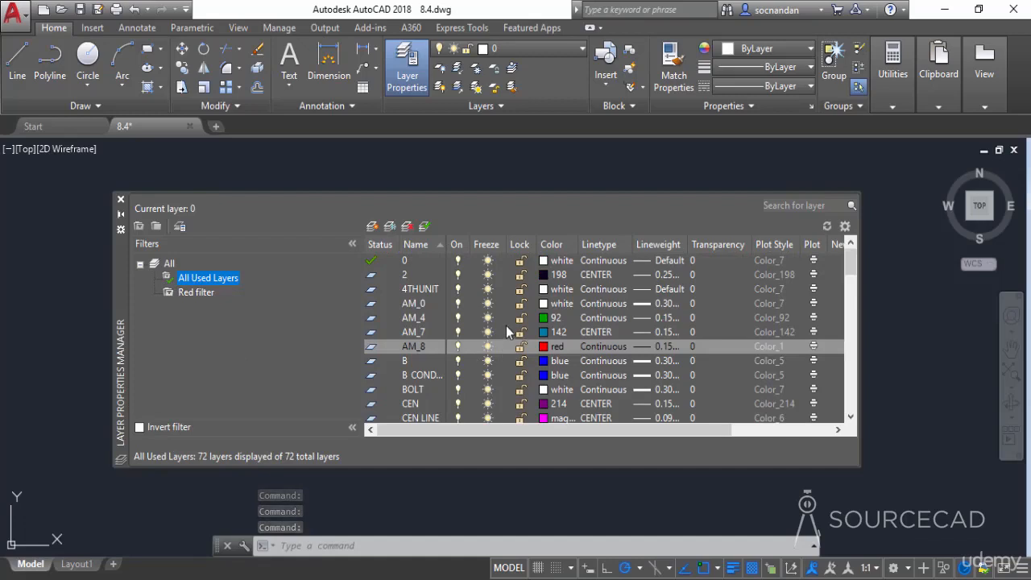
left_click(458, 303)
left_click(457, 389)
scroll(455, 386, "down", 4)
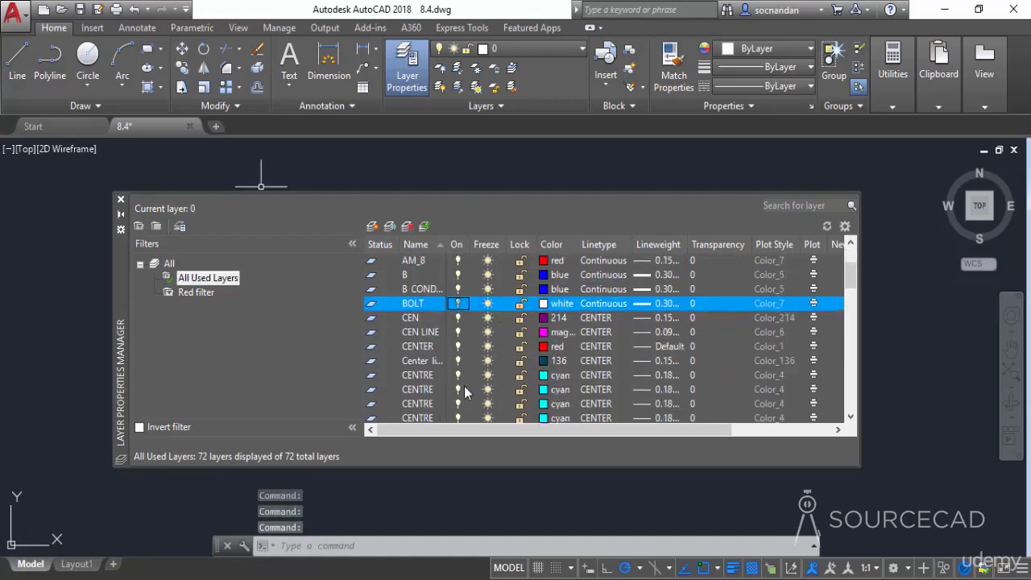
left_click(453, 375)
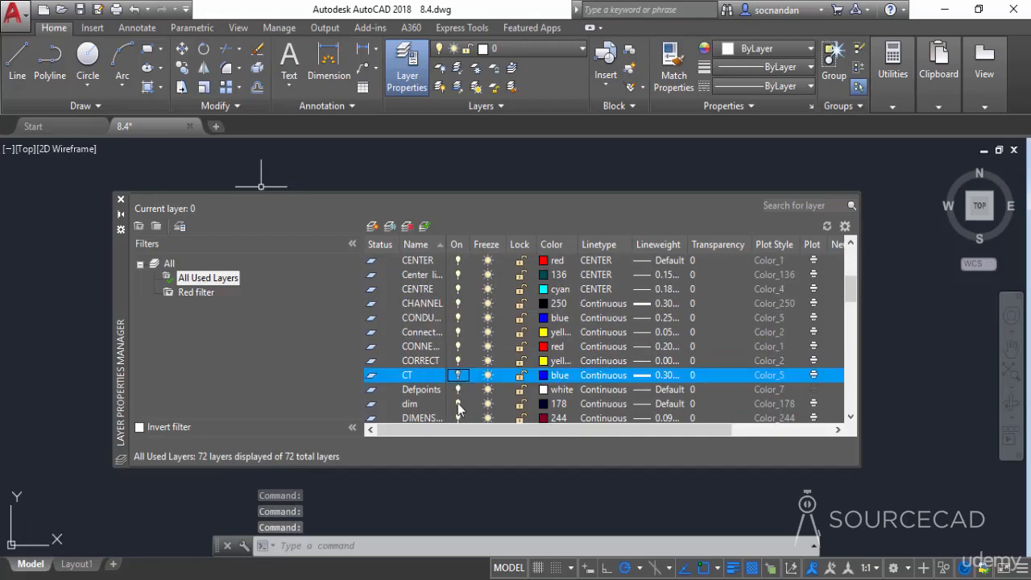
left_click(459, 403)
Step: Turn off the FANCING, equipment, ISA, Part no., Object Line and OBJECT layers
scroll(506, 397, "down", 2)
left_click(457, 389)
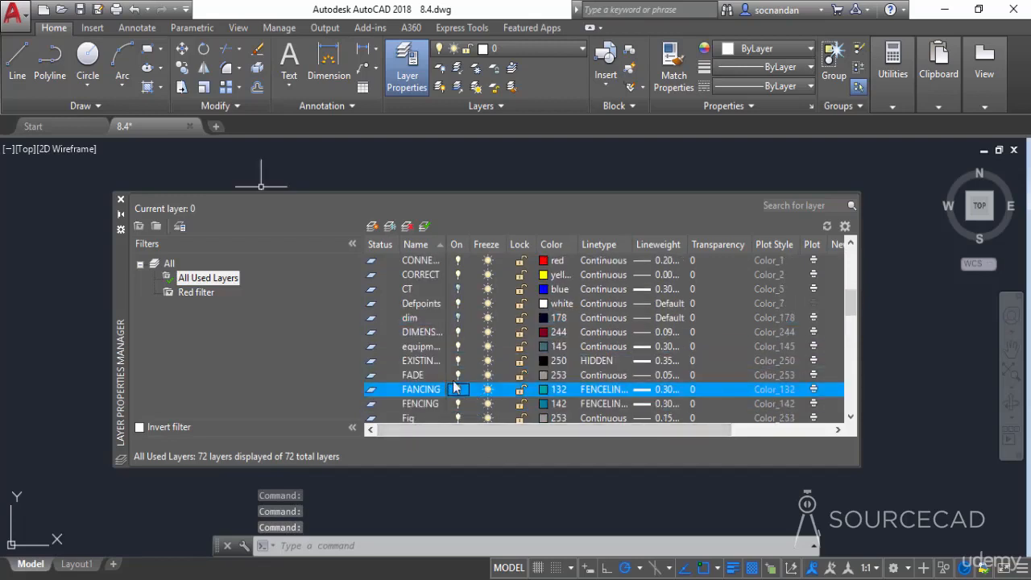
left_click(458, 347)
scroll(457, 354, "down", 4)
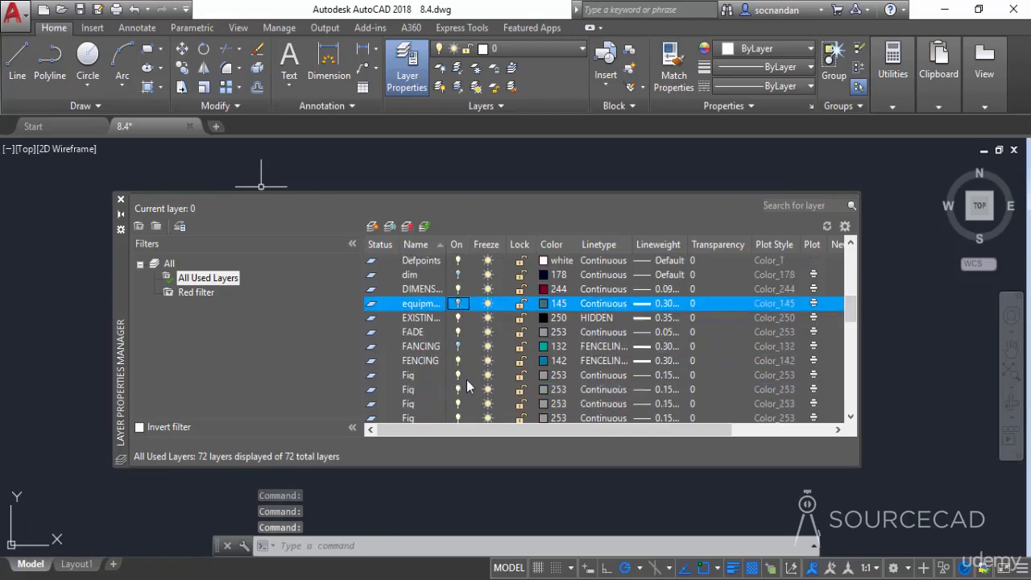
left_click(455, 375)
scroll(455, 378, "down", 3)
left_click(457, 375)
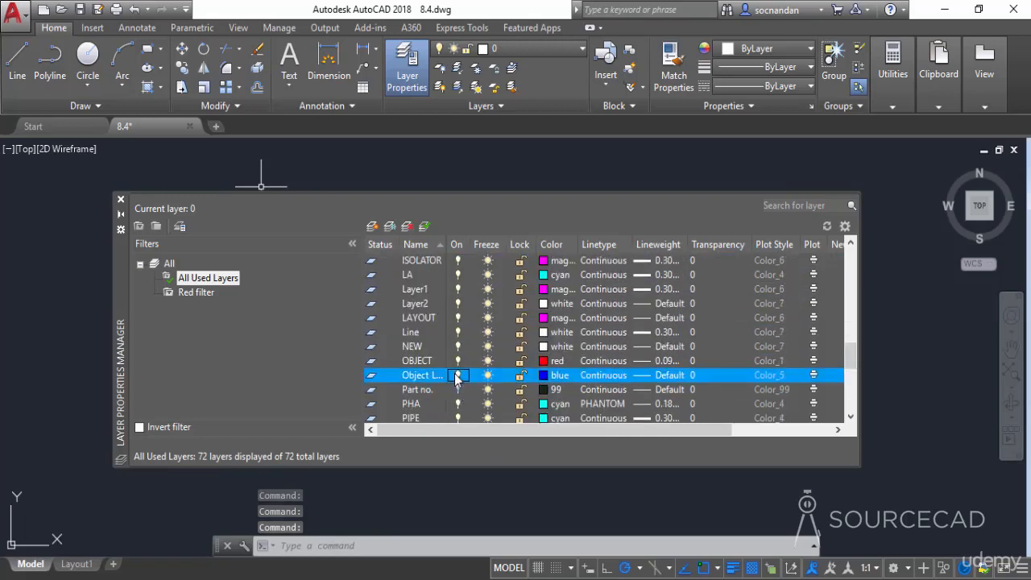
left_click(803, 361)
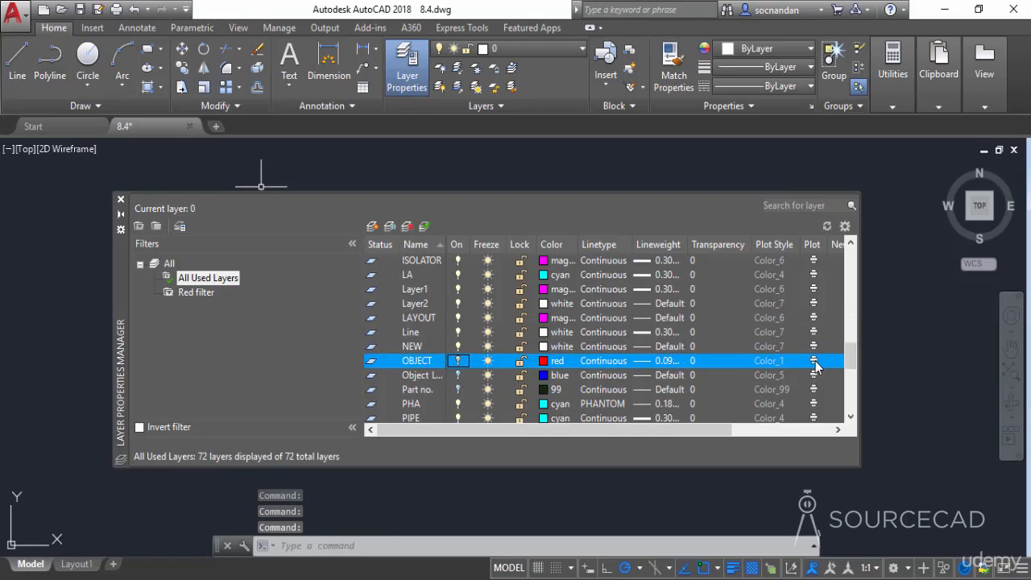
Step: Disable plotting for several layers, including OBJECT, equipment and dim
left_click(814, 361)
left_click(815, 418)
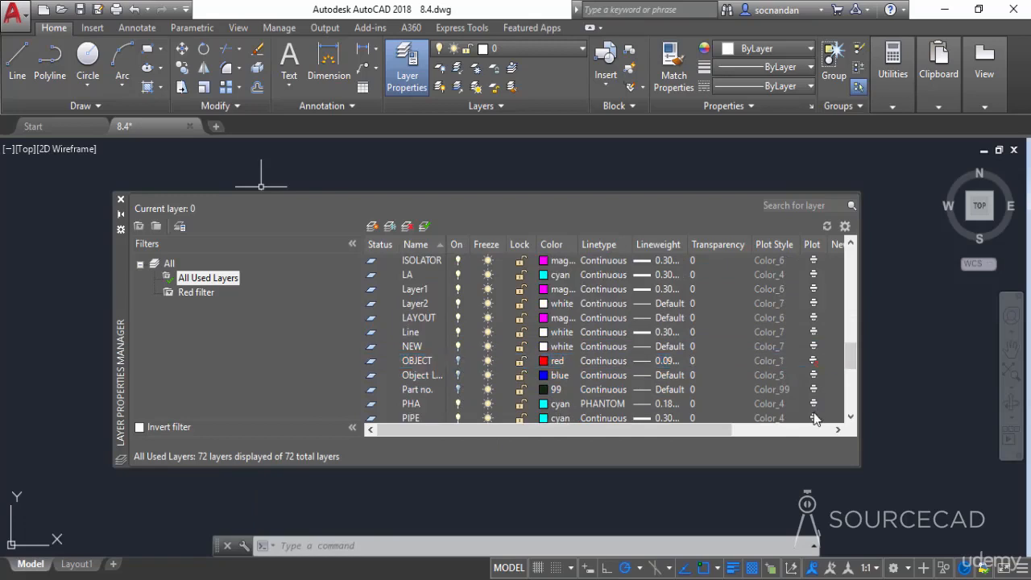
left_click(814, 304)
scroll(809, 352, "up", 4)
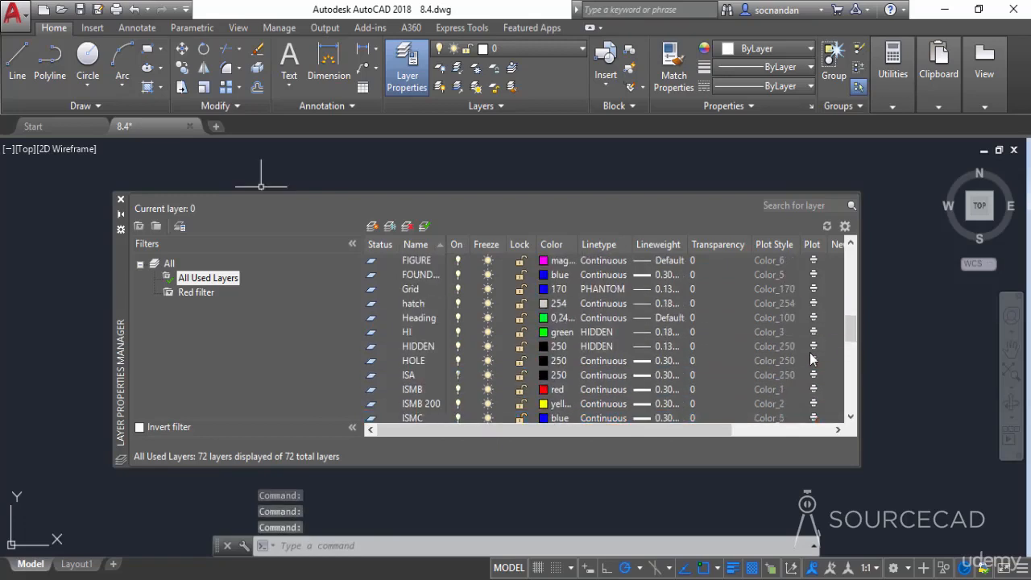
left_click(813, 304)
scroll(797, 325, "up", 3)
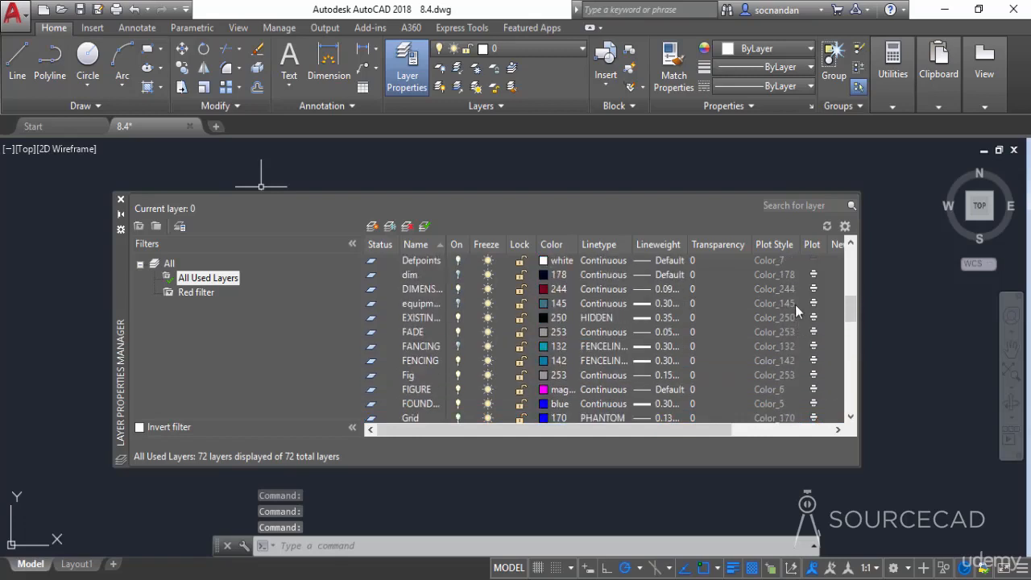
left_click(813, 303)
left_click(814, 275)
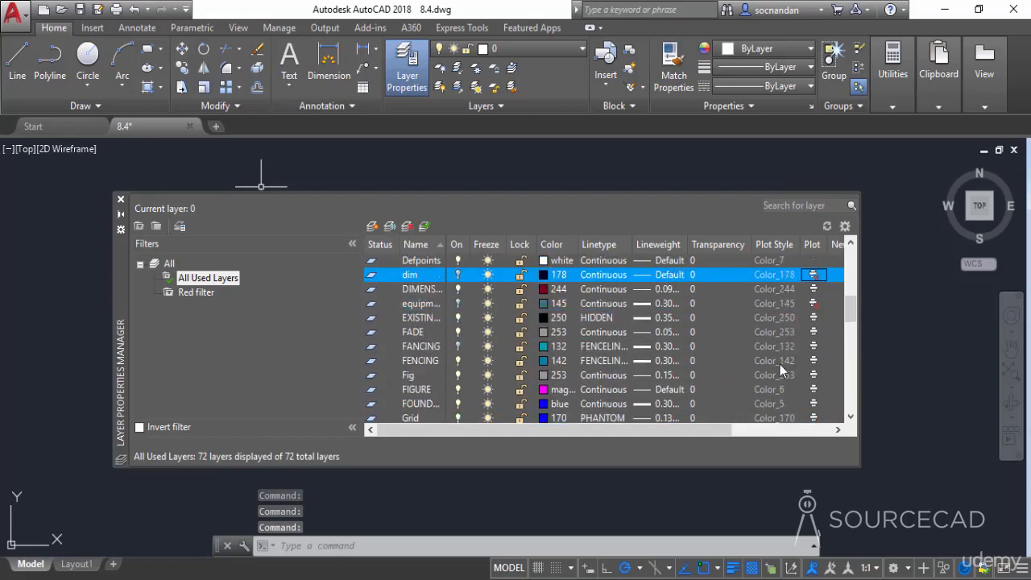
Step: Start another layer property filter and name it "Off no plot"
left_click(138, 227)
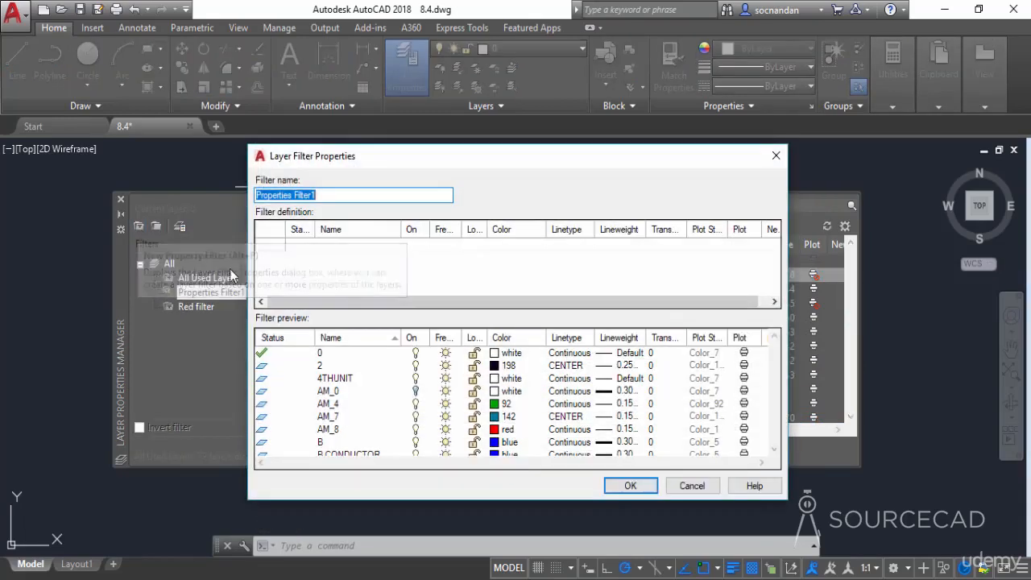
type("Off")
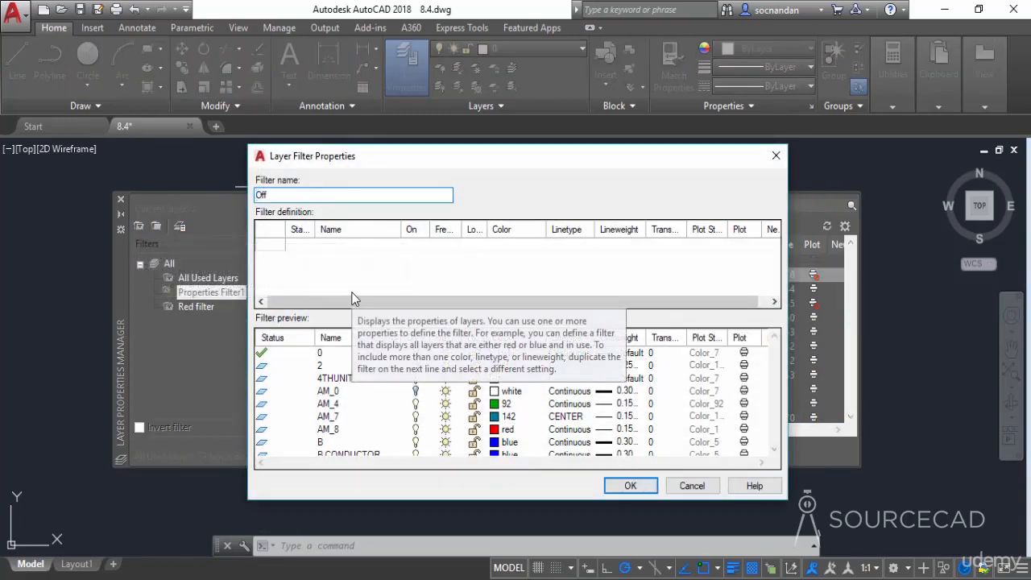
type(" no plot")
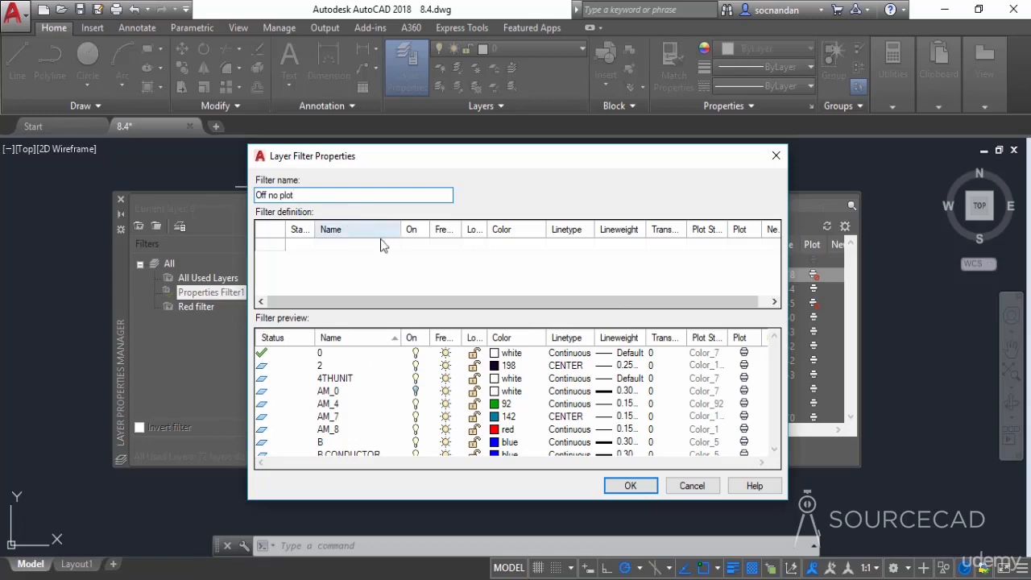
Step: Restrict the filter to layers that are both turned off and set to not plot, and save it
left_click(416, 246)
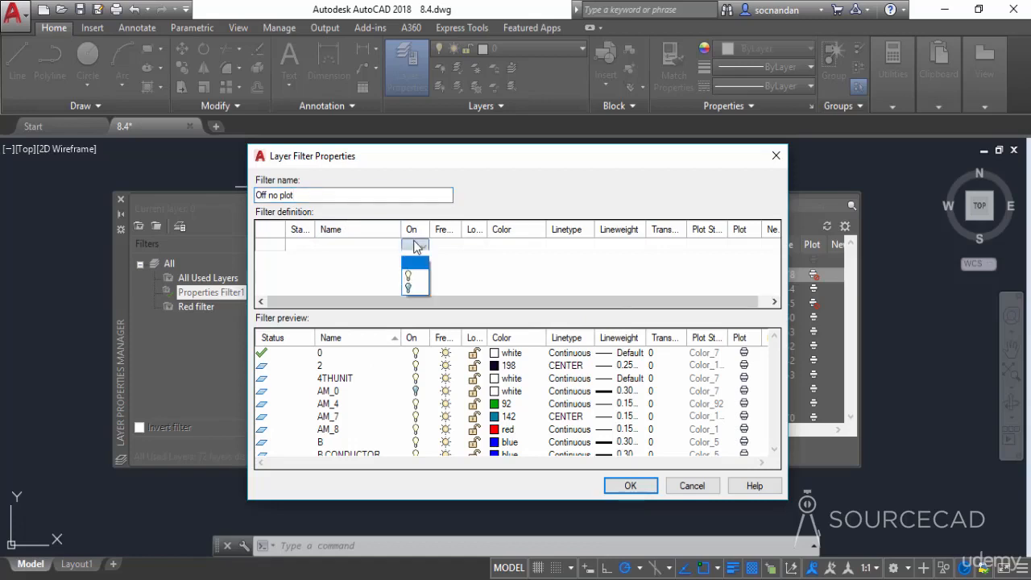
left_click(417, 287)
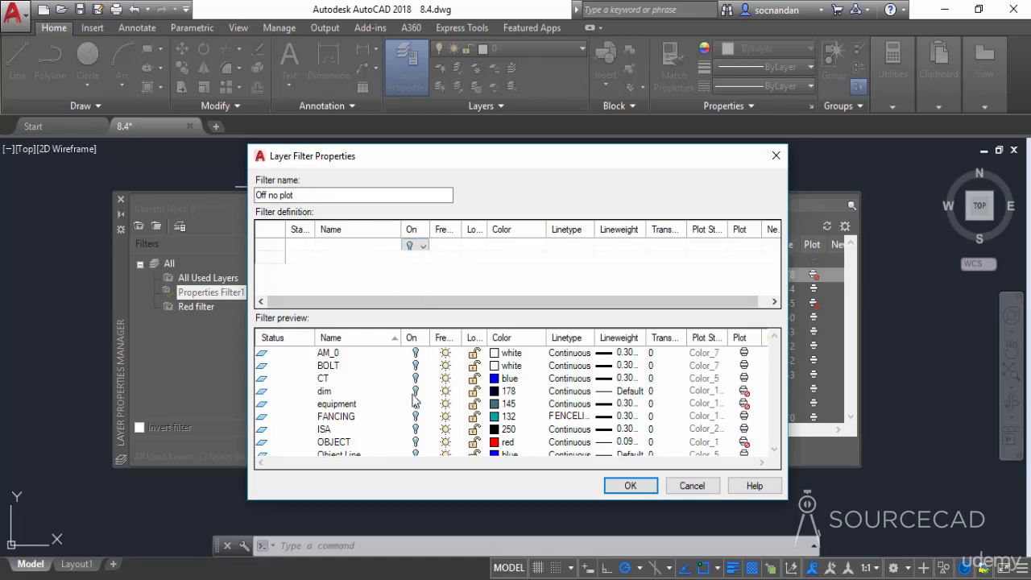
left_click(744, 248)
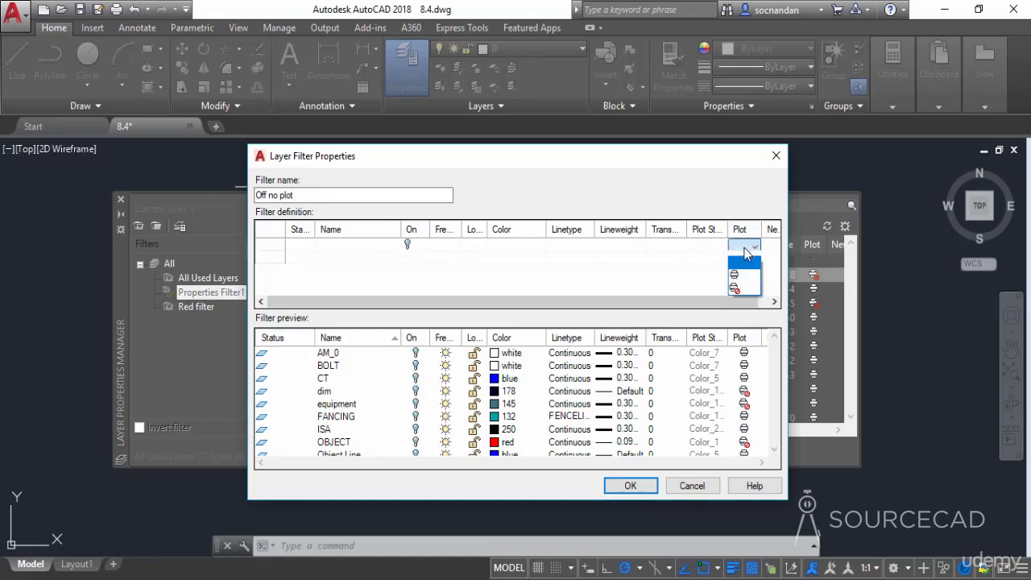
left_click(741, 287)
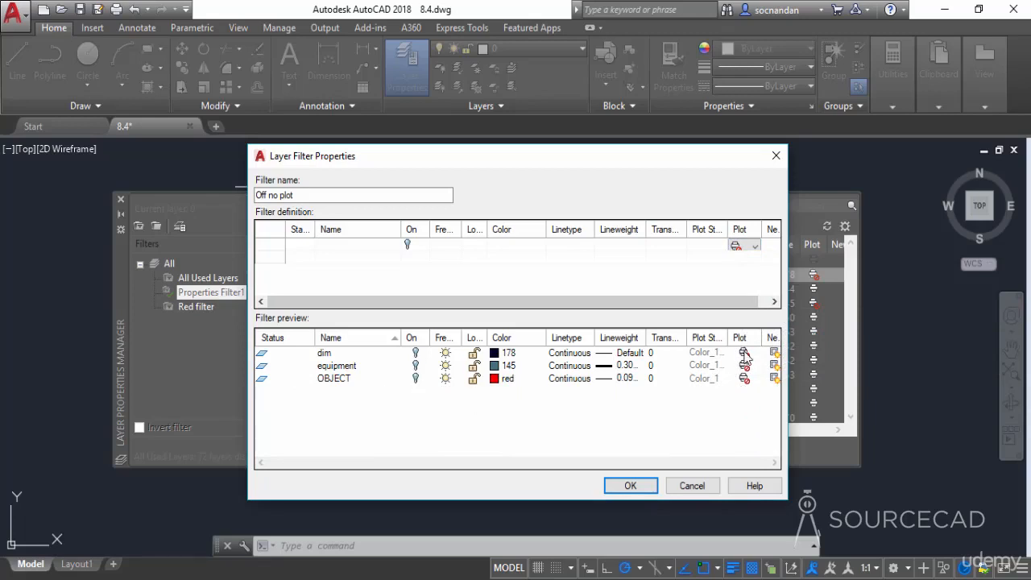
left_click(625, 483)
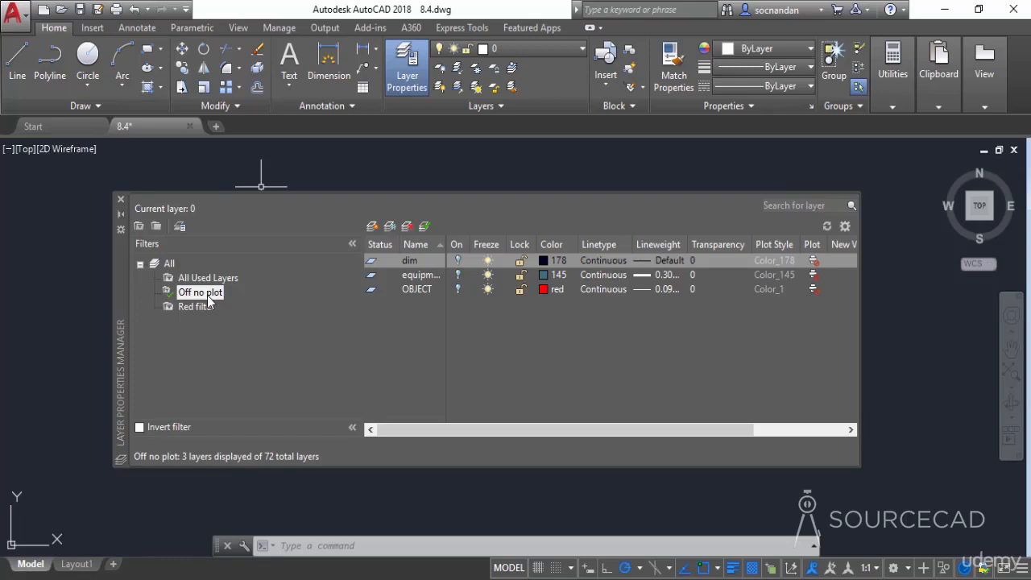
Step: Display all used layers again and look through the complete layer list
left_click(203, 280)
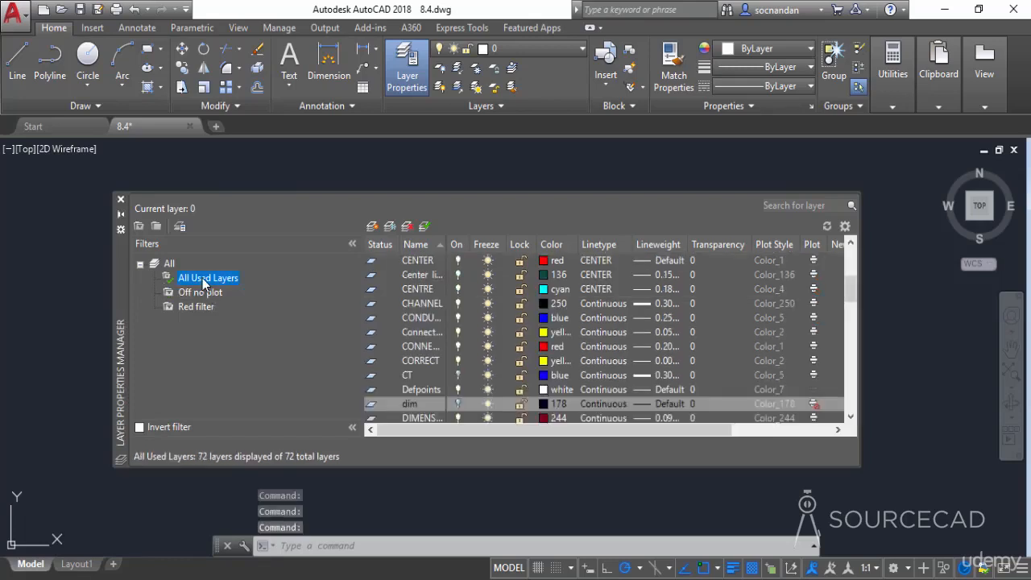
scroll(416, 357, "up", 5)
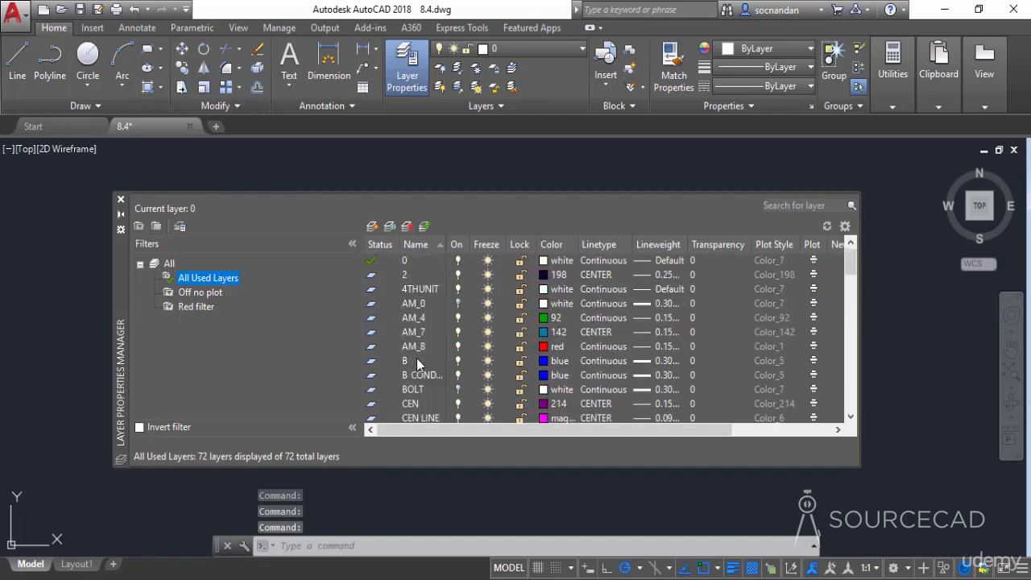
scroll(413, 298, "down", 4)
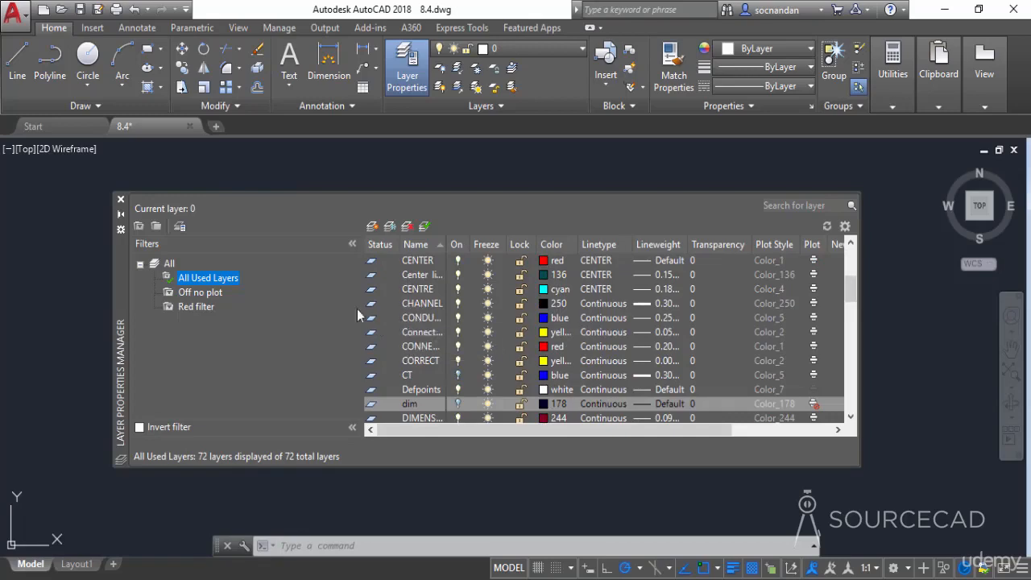
Step: Create a layer property filter named "C" that lists layers whose names match C*
left_click(139, 227)
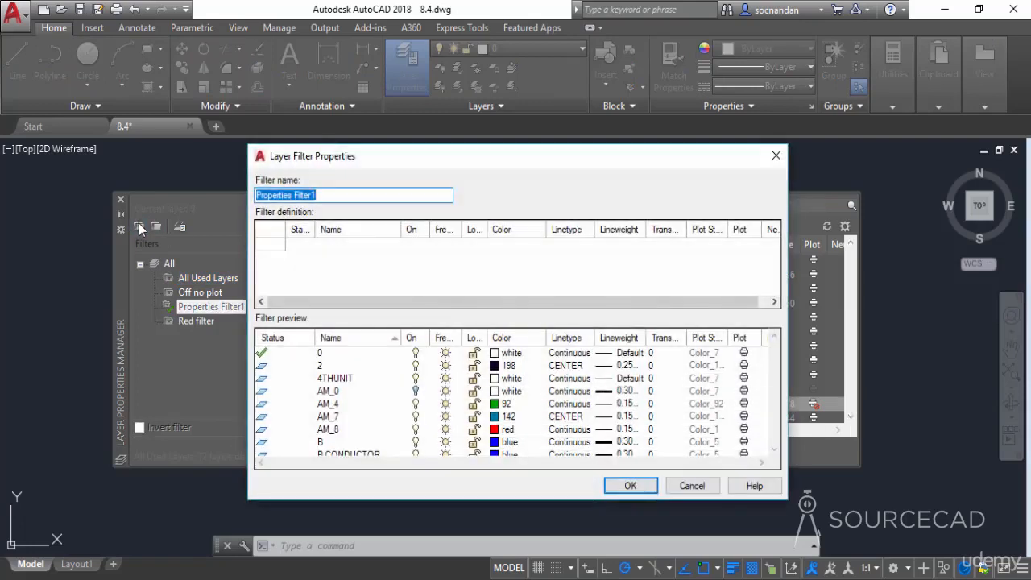
type("C")
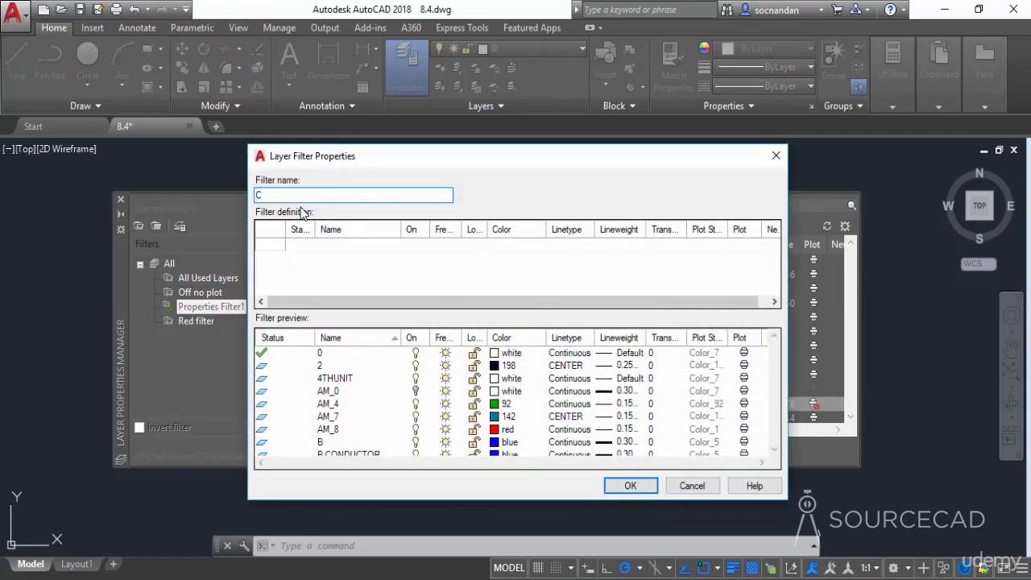
left_click(323, 247)
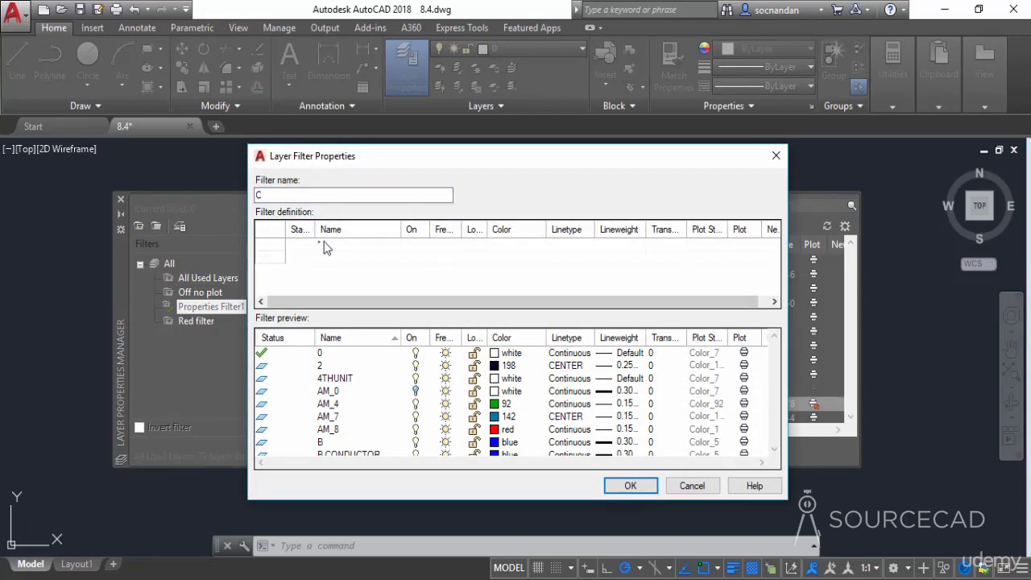
type("C*")
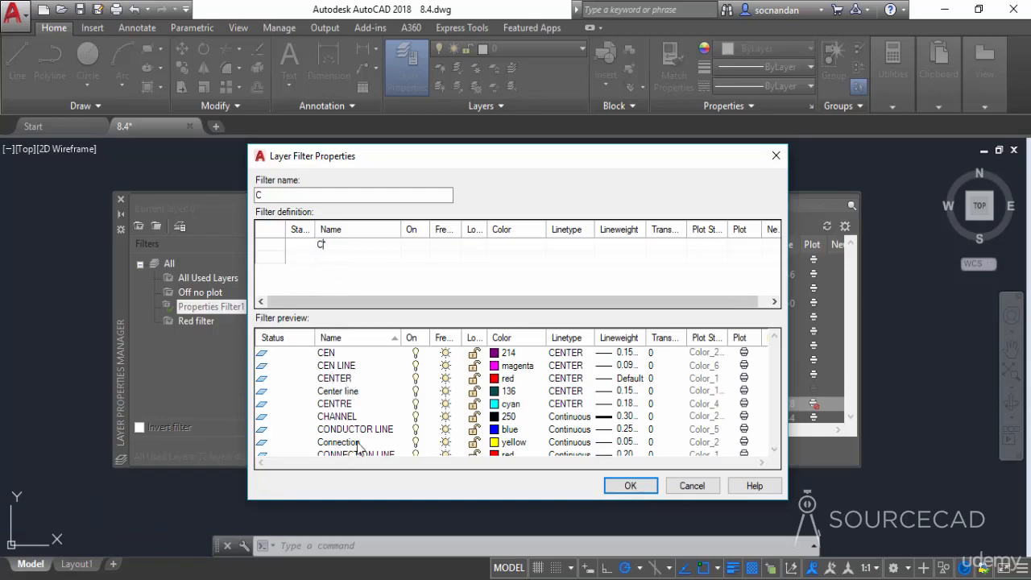
left_click(620, 485)
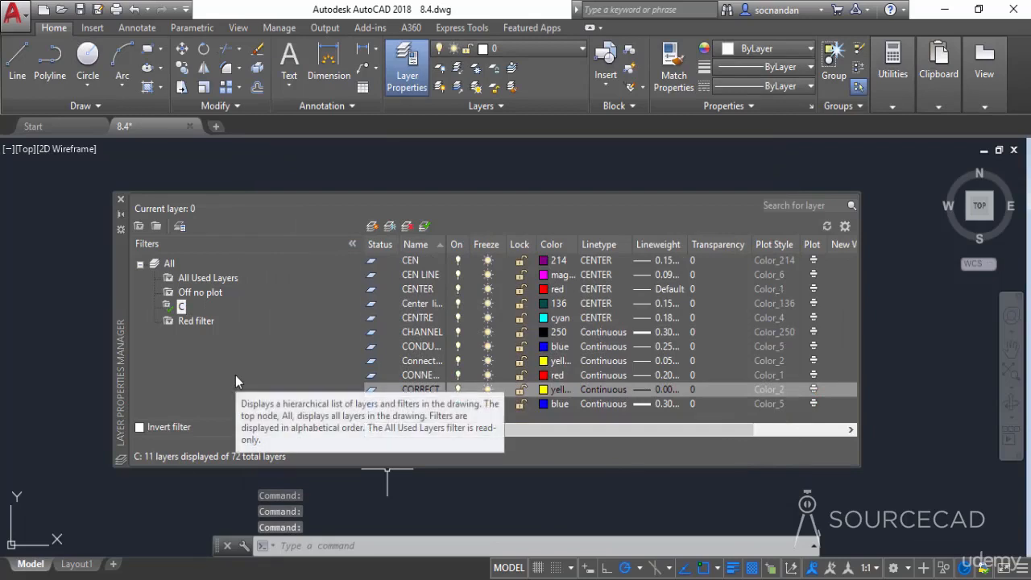
Step: Return to all used layers and create a property filter named "N" with the layer name pattern ??n*
left_click(201, 277)
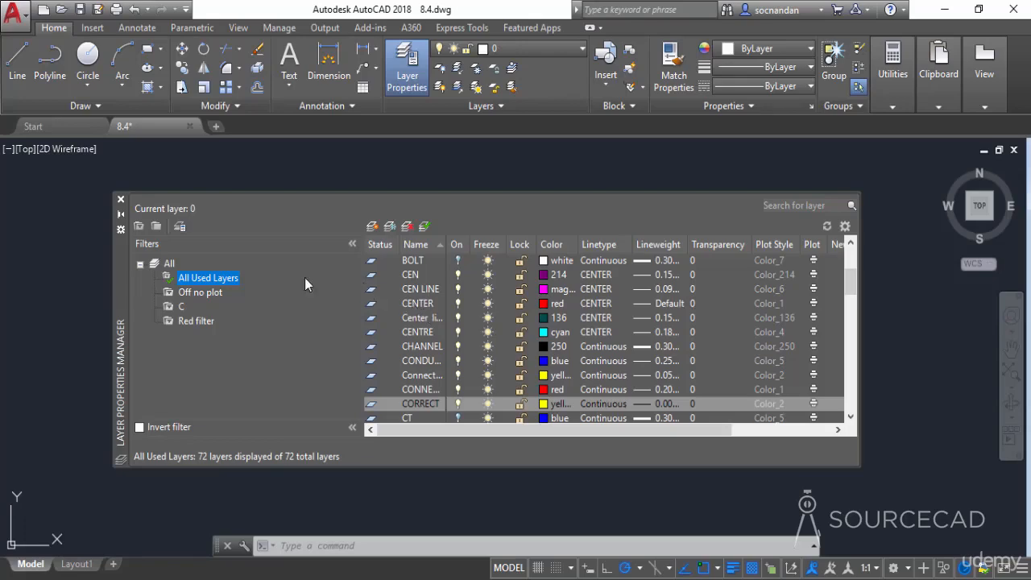
left_click(139, 228)
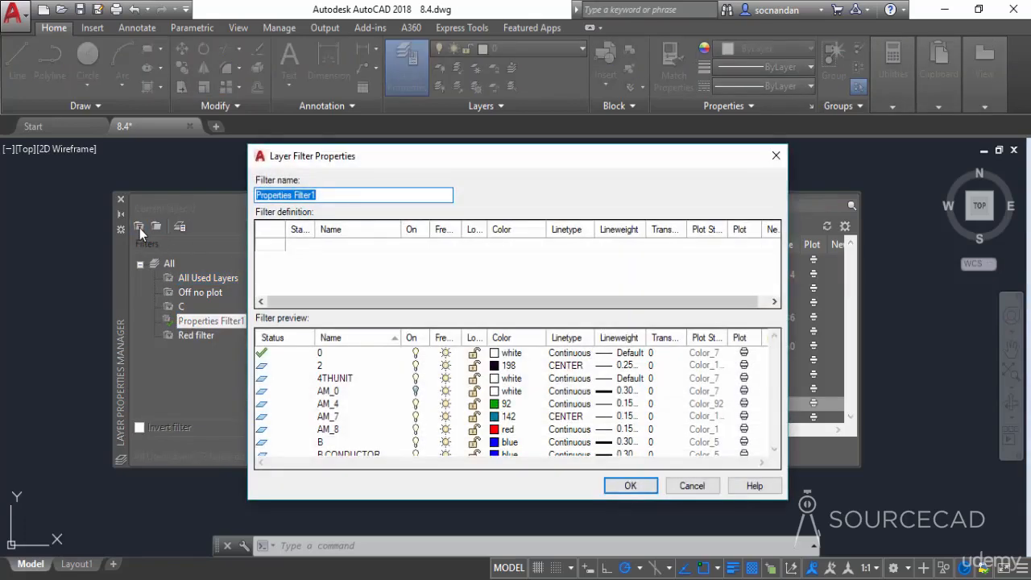
type("N")
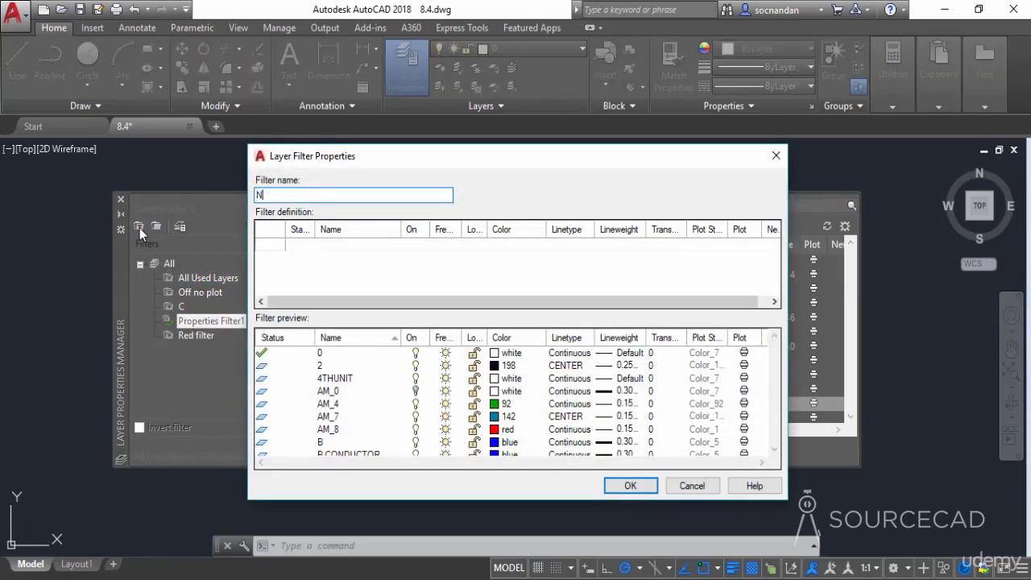
left_click(328, 250)
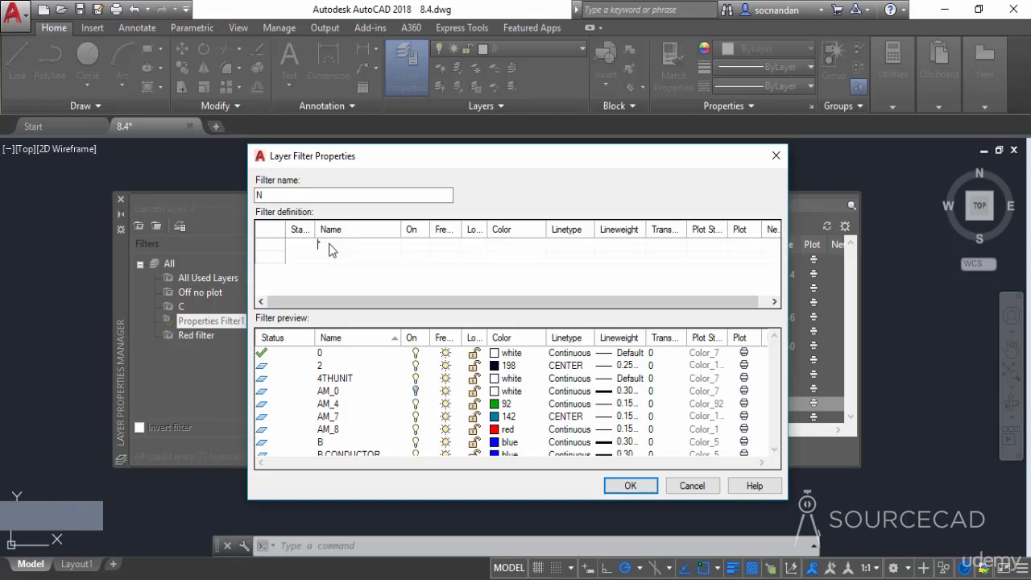
type("?*")
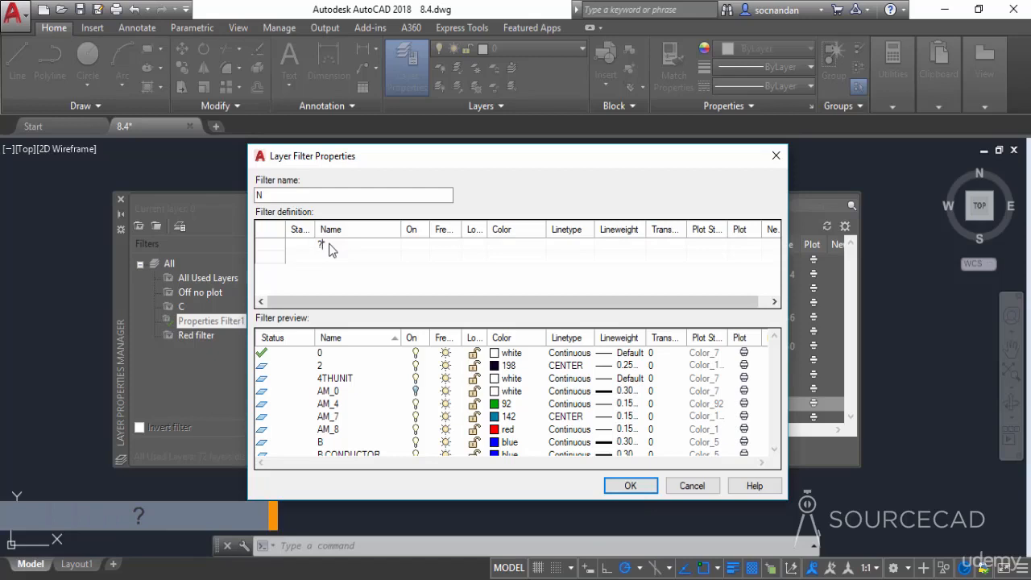
type("?")
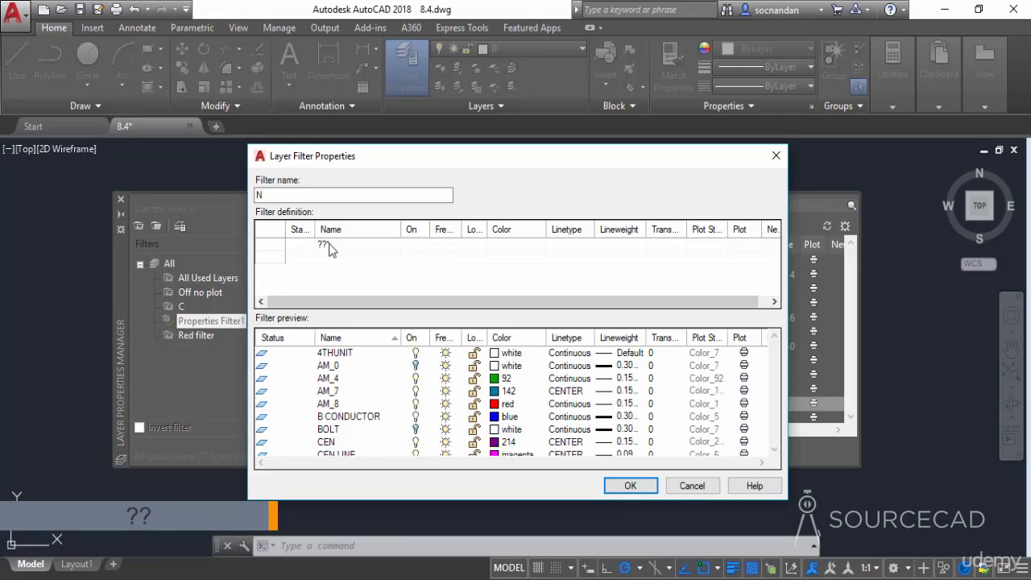
type("n*")
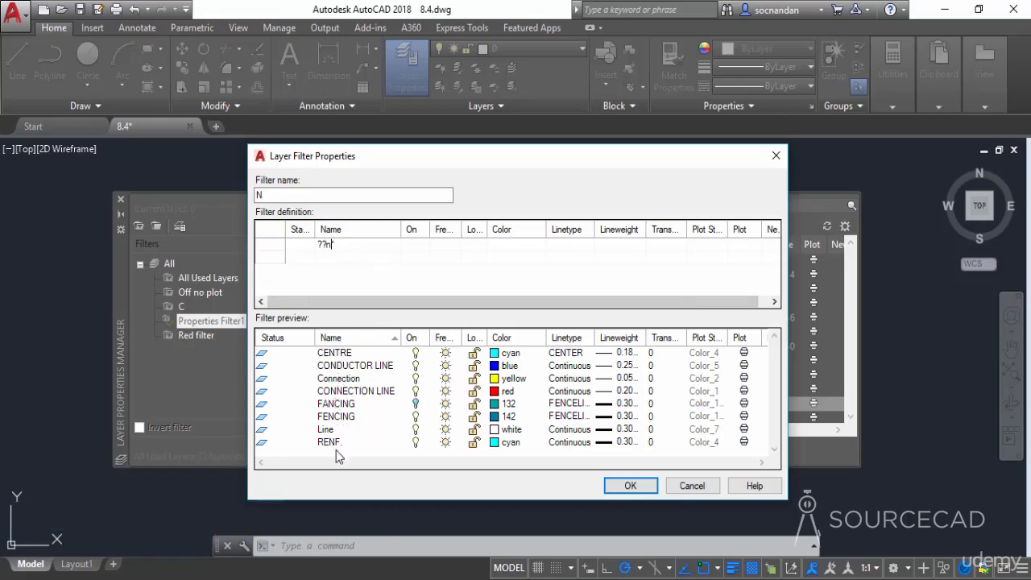
left_click(628, 483)
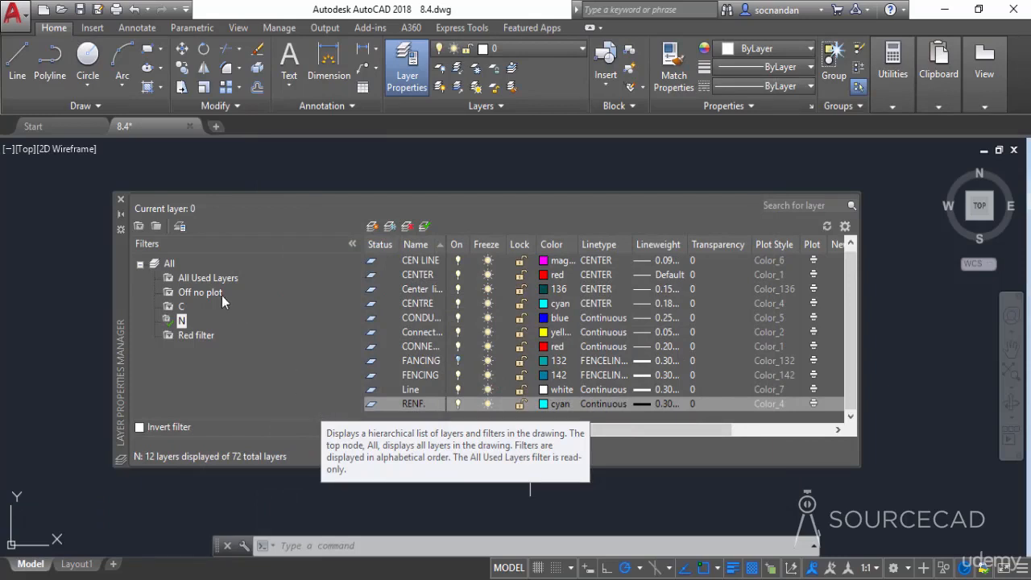
Step: Search all used layers for names matching ??b*, and clear the search
left_click(207, 278)
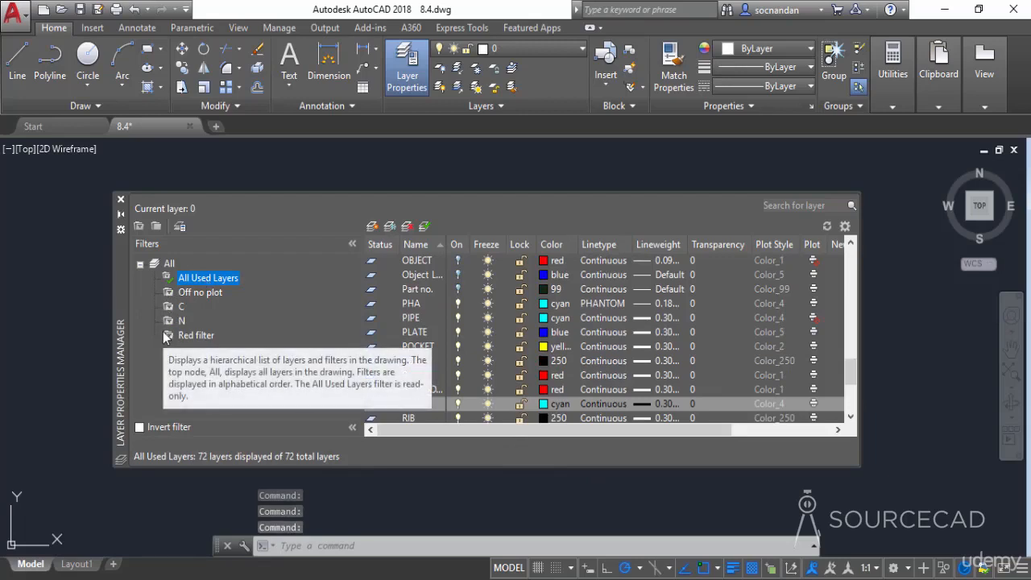
left_click(793, 206)
type("??b*")
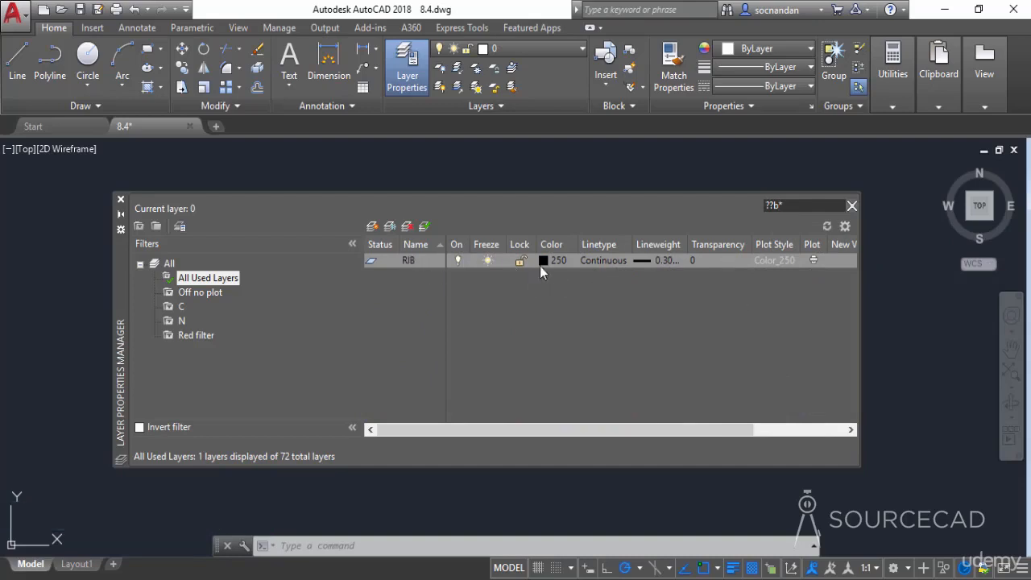
left_click(851, 208)
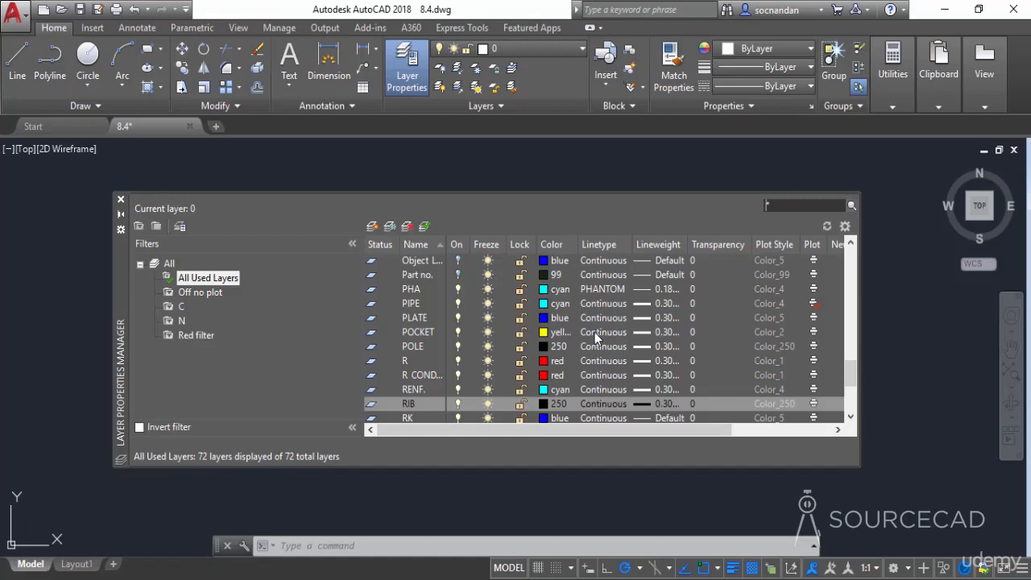
Step: Create a layer group filter named "New group"
left_click(156, 227)
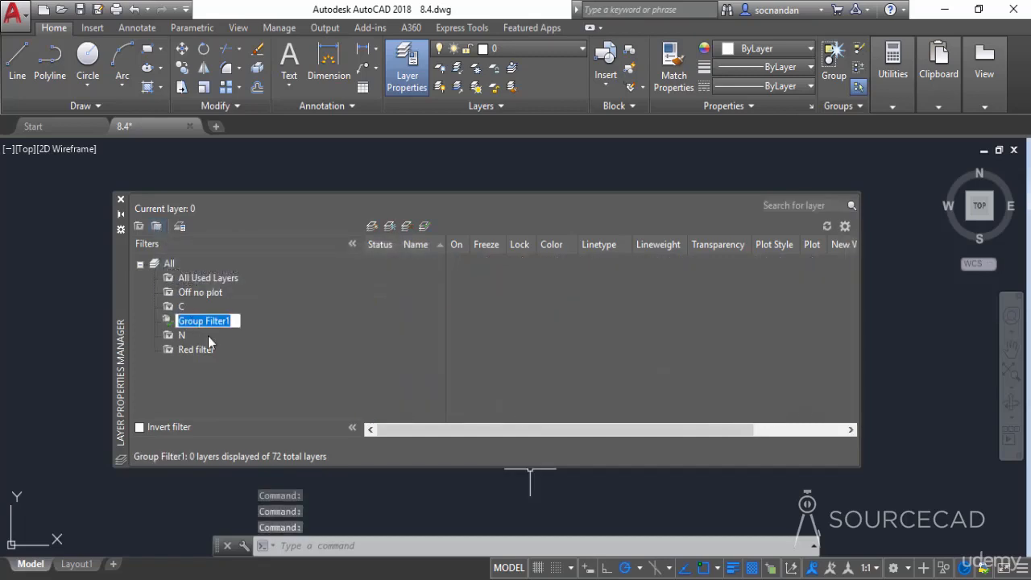
type("New group")
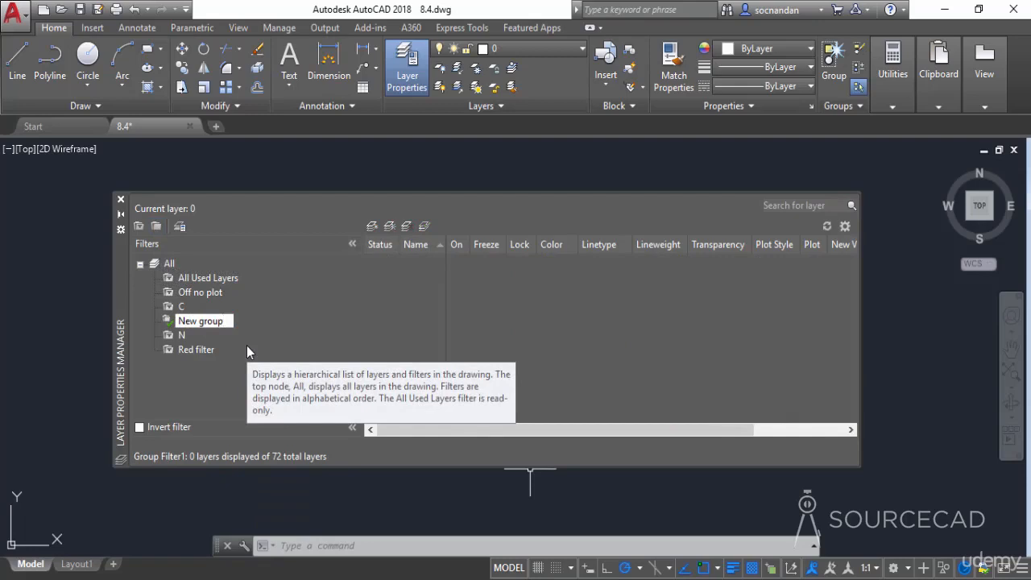
key("Return")
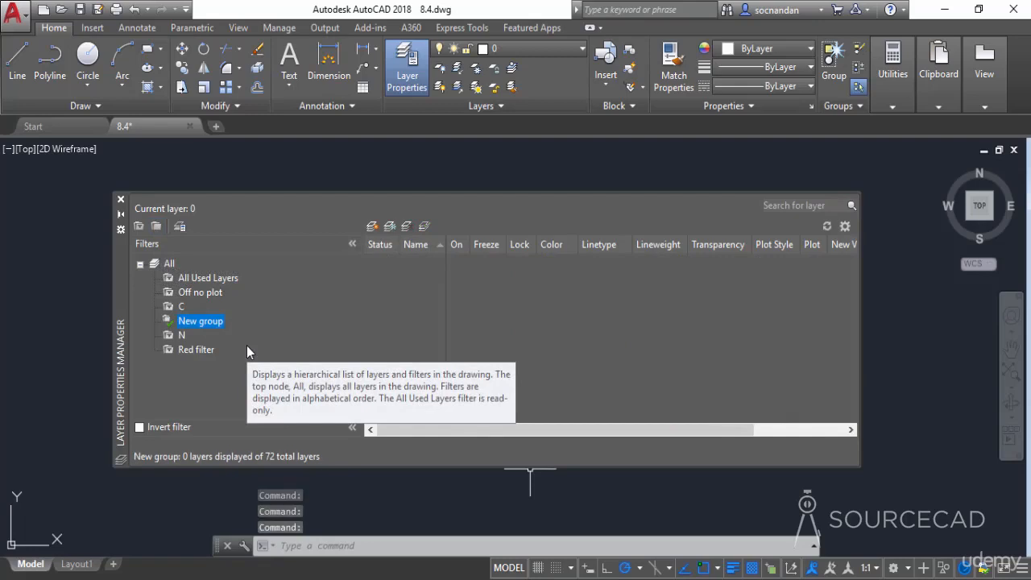
Step: Add the layers AM_0, B CONDUCTOR, ISMB and ISOLATOR to New group from all used layers, and display the group
left_click(206, 278)
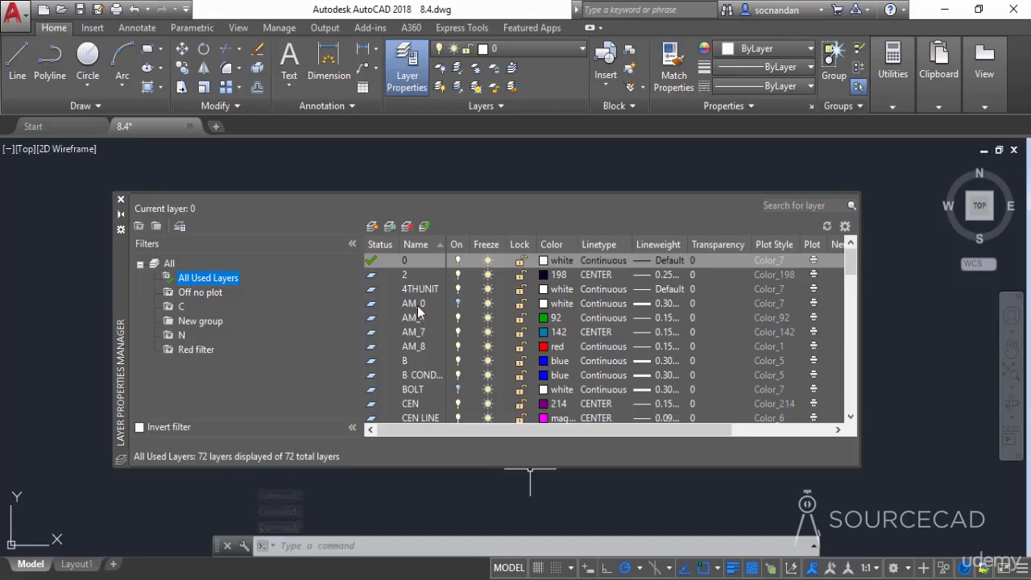
left_click_drag(418, 304, 205, 323)
left_click(422, 374)
left_click_drag(421, 374, 215, 321)
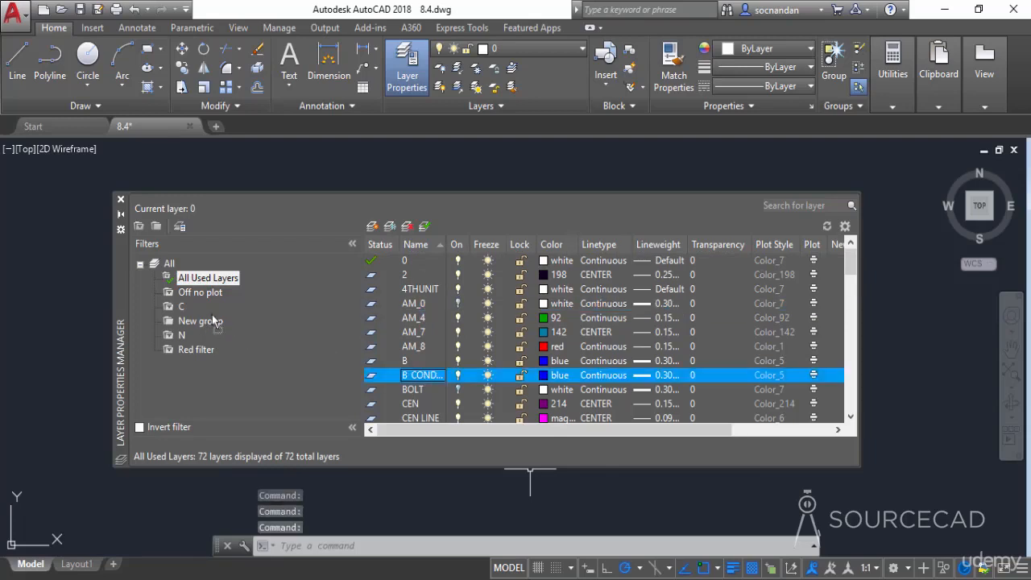
scroll(506, 343, "down", 10)
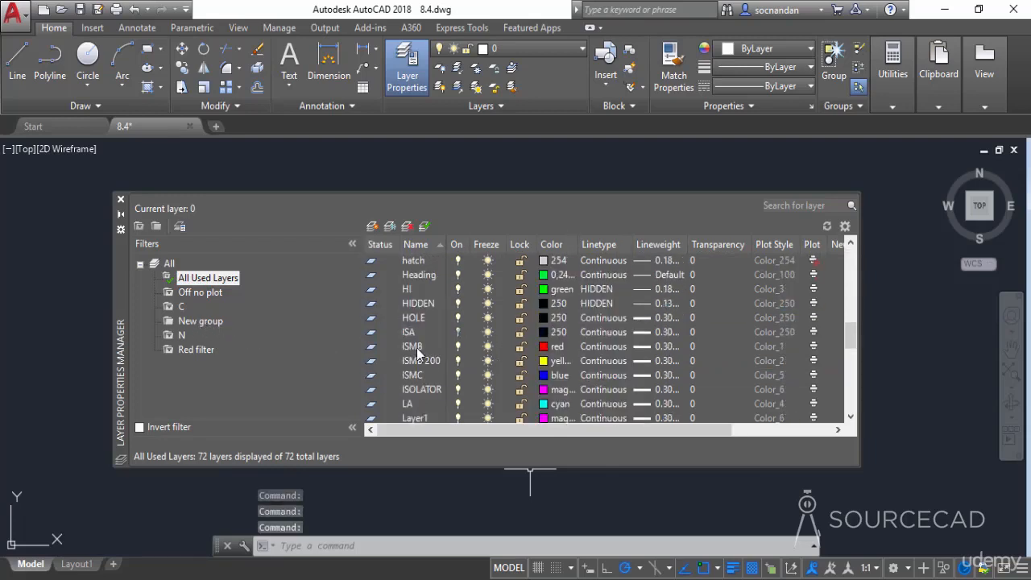
left_click(416, 346)
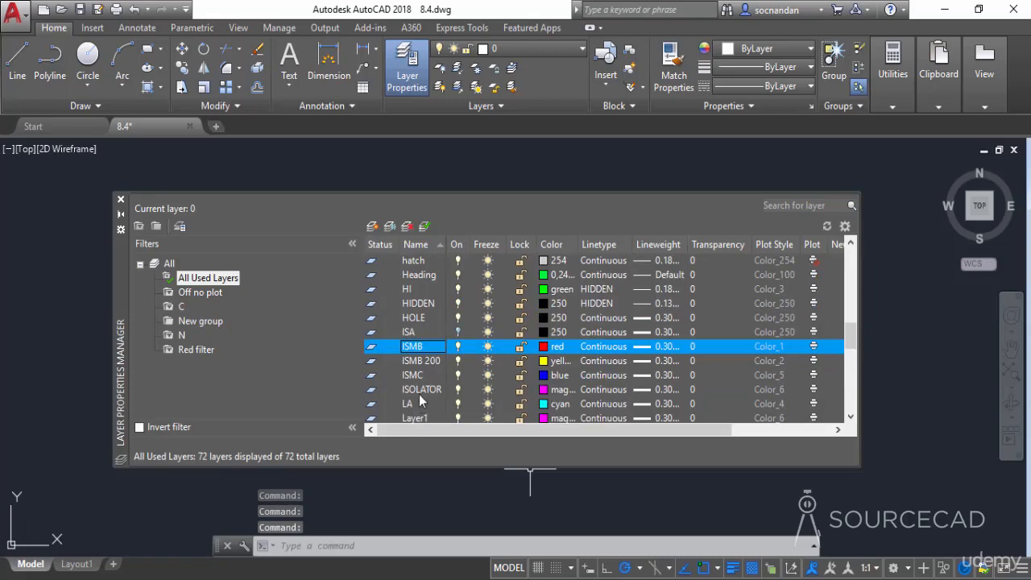
left_click_drag(419, 390, 201, 319)
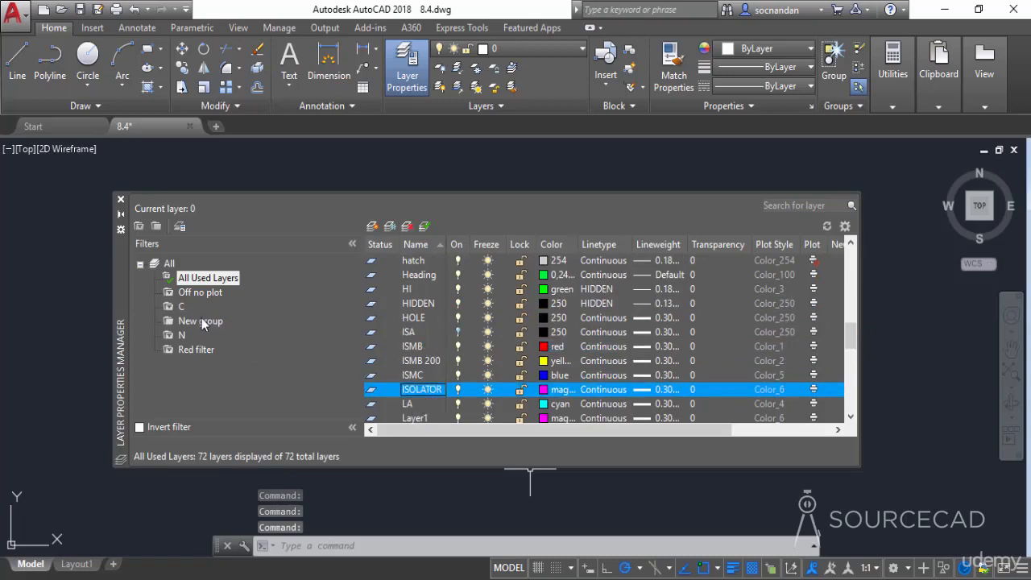
left_click(202, 319)
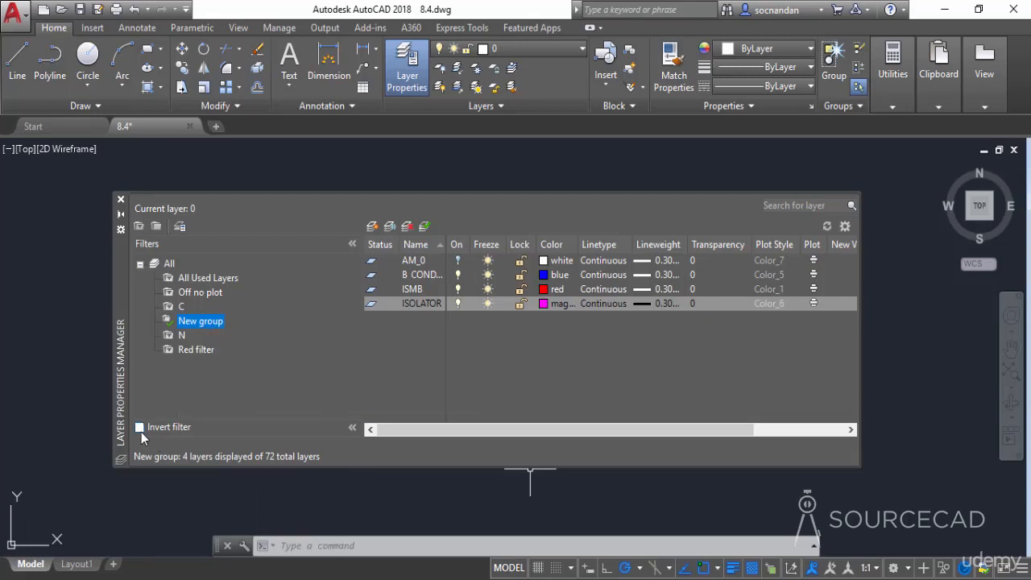
Step: Review the Red filter's definition without changing it, and temporarily invert the filter to view the non-red layers
double_click(189, 351)
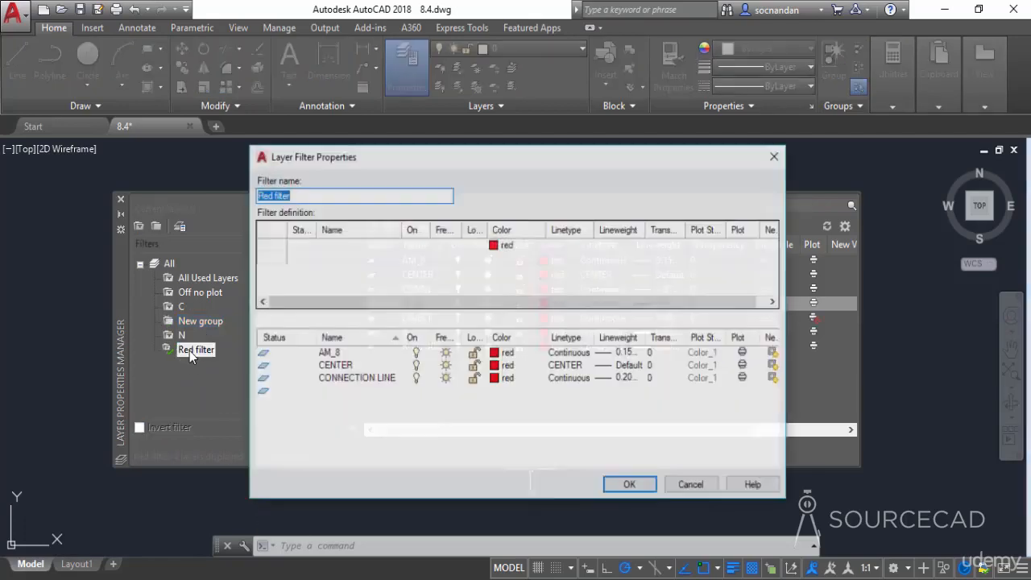
left_click(776, 155)
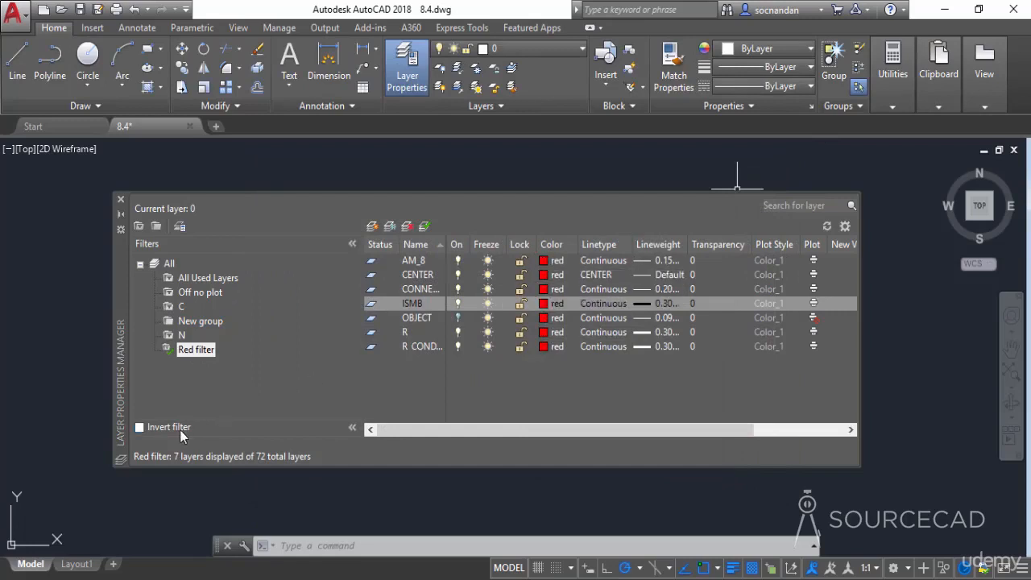
left_click(139, 428)
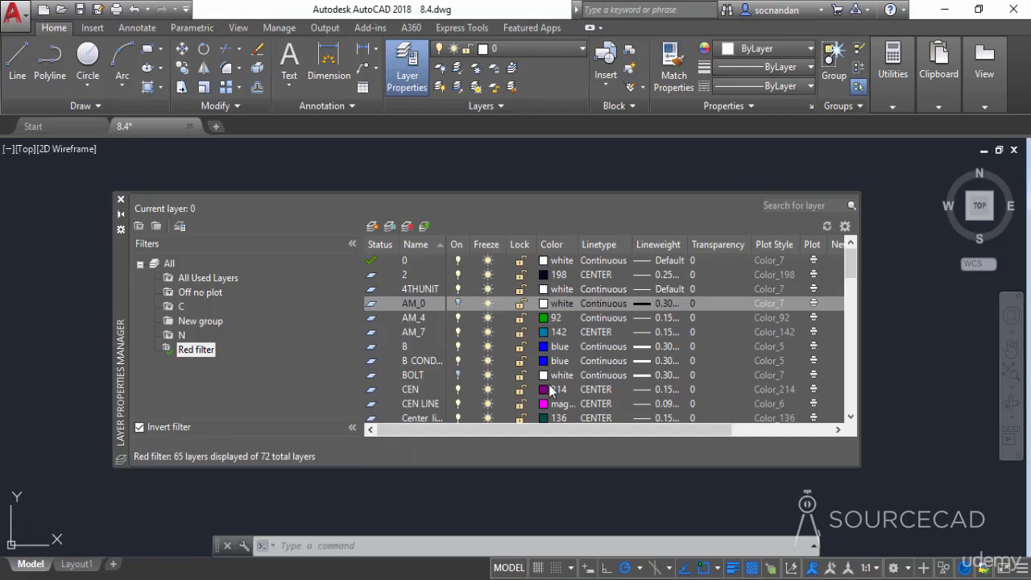
left_click(139, 426)
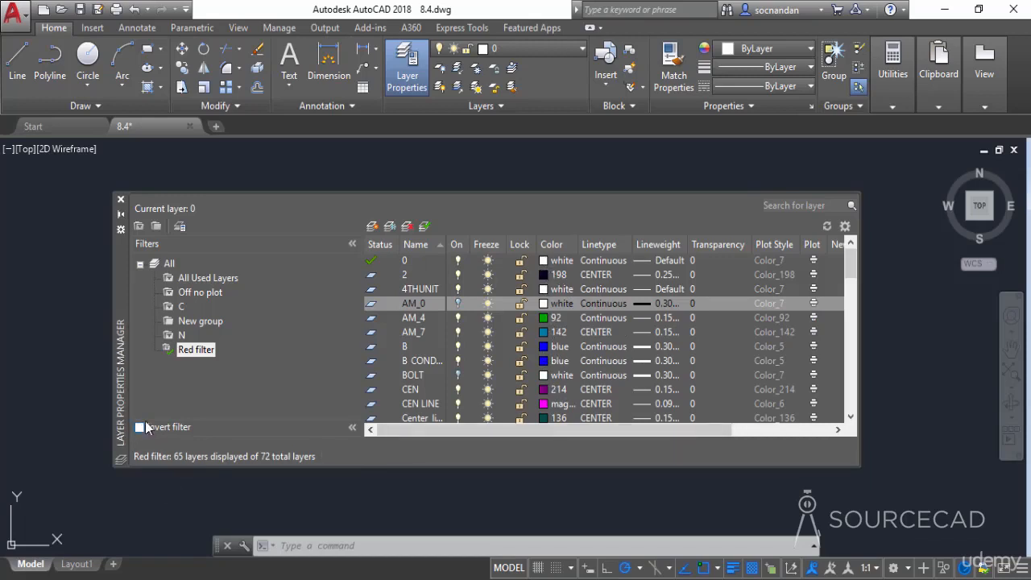
Step: Display the layers listed by the N filter and the C filter
left_click(181, 335)
left_click(180, 306)
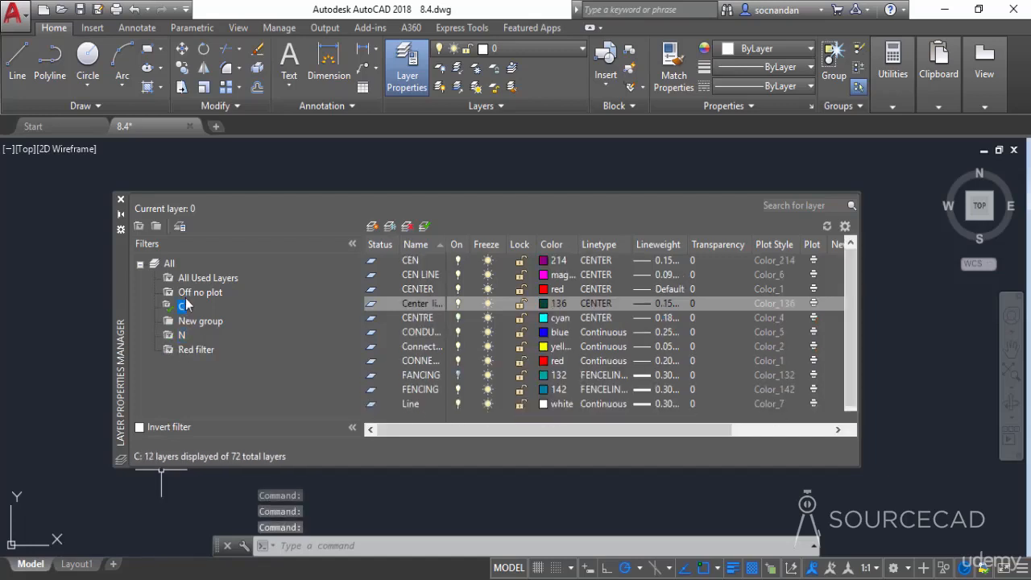